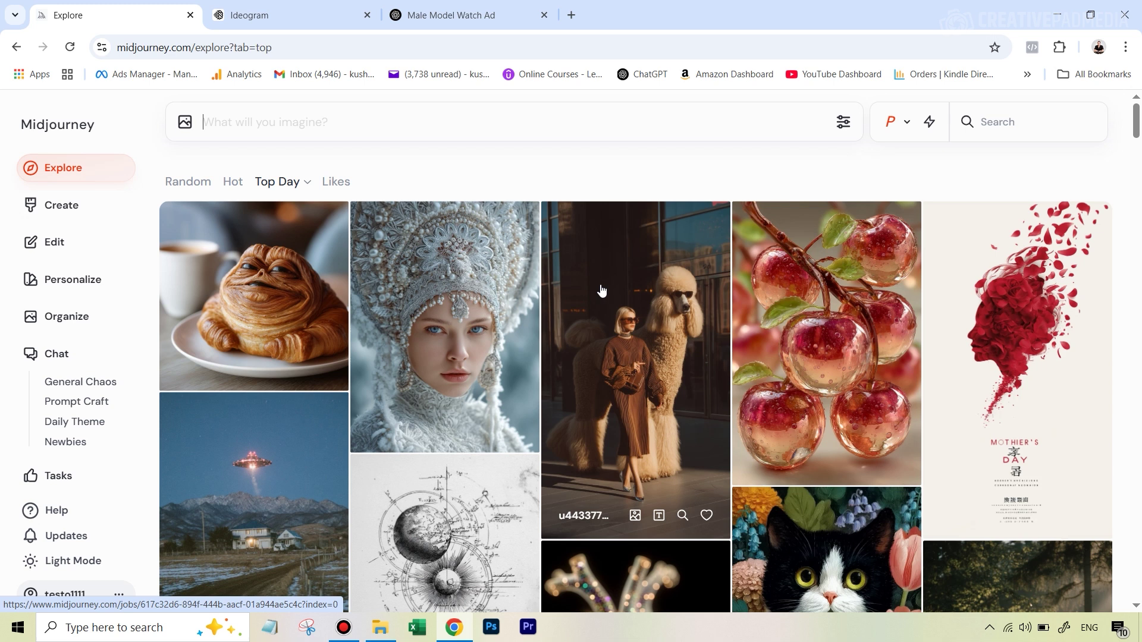
Switch the browser from Midjourney Explore to Ideogram's explore page, with the prompt box empty
click(315, 13)
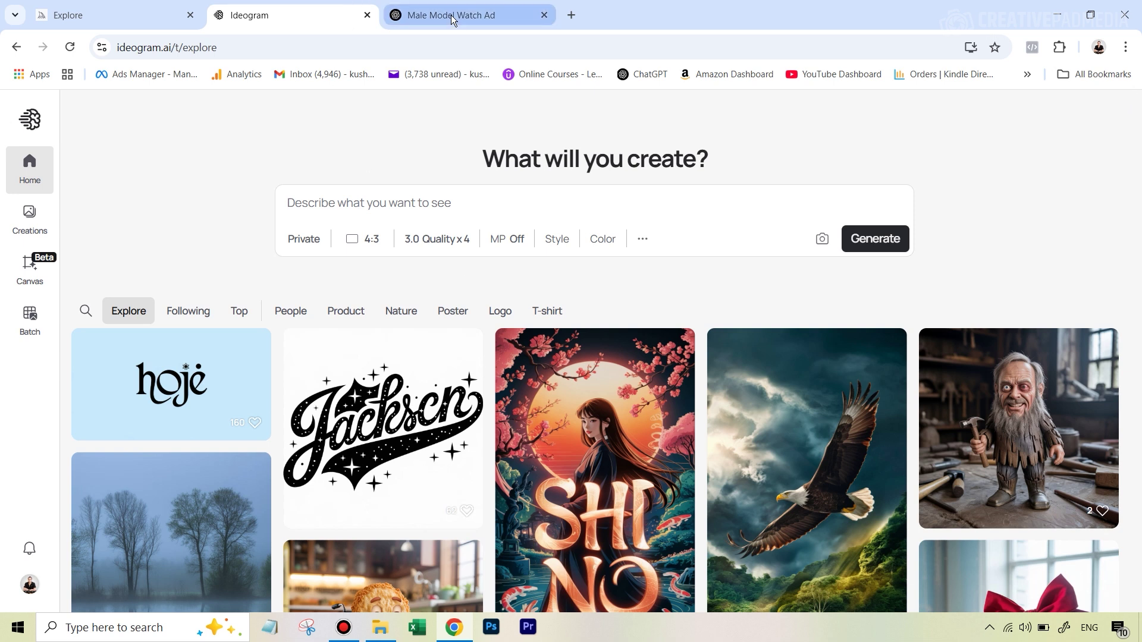
Open the 'Male Model Watch Ad' ChatGPT chat and select its stylish-suit luxury-watch ad prompt
mouse_move(456, 27)
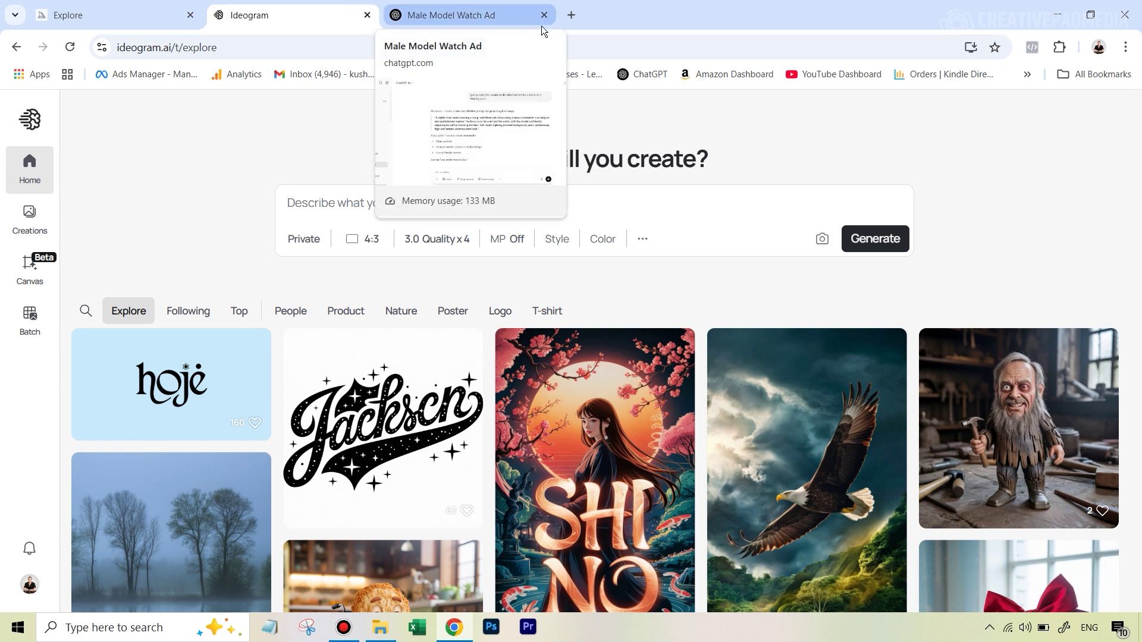
click(487, 18)
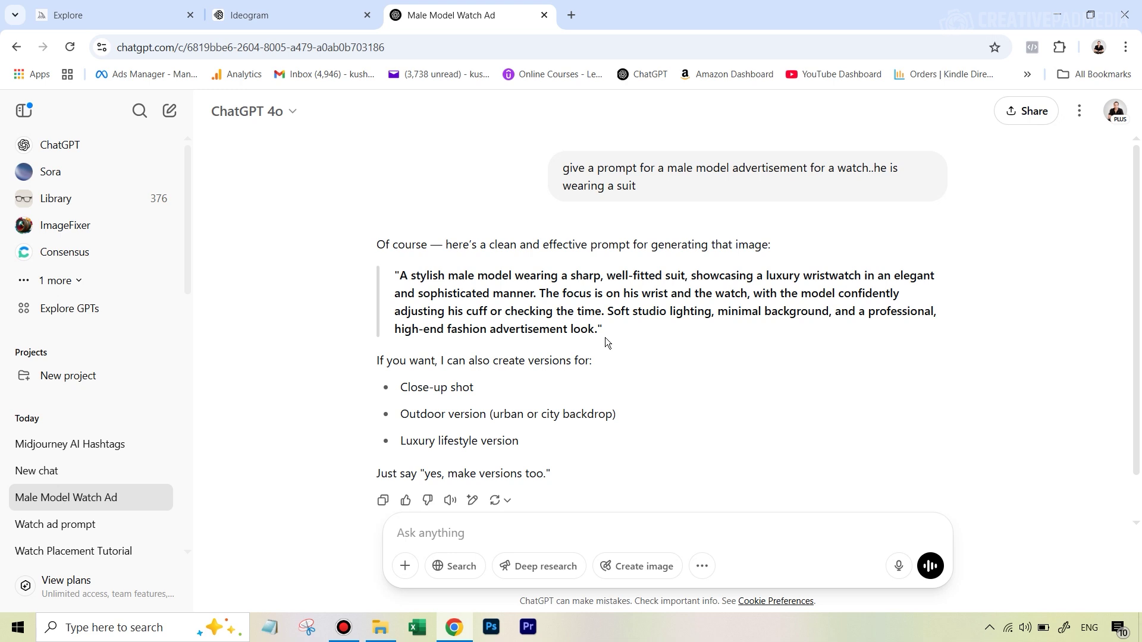
drag(598, 328, 402, 276)
key(ctrl+c)
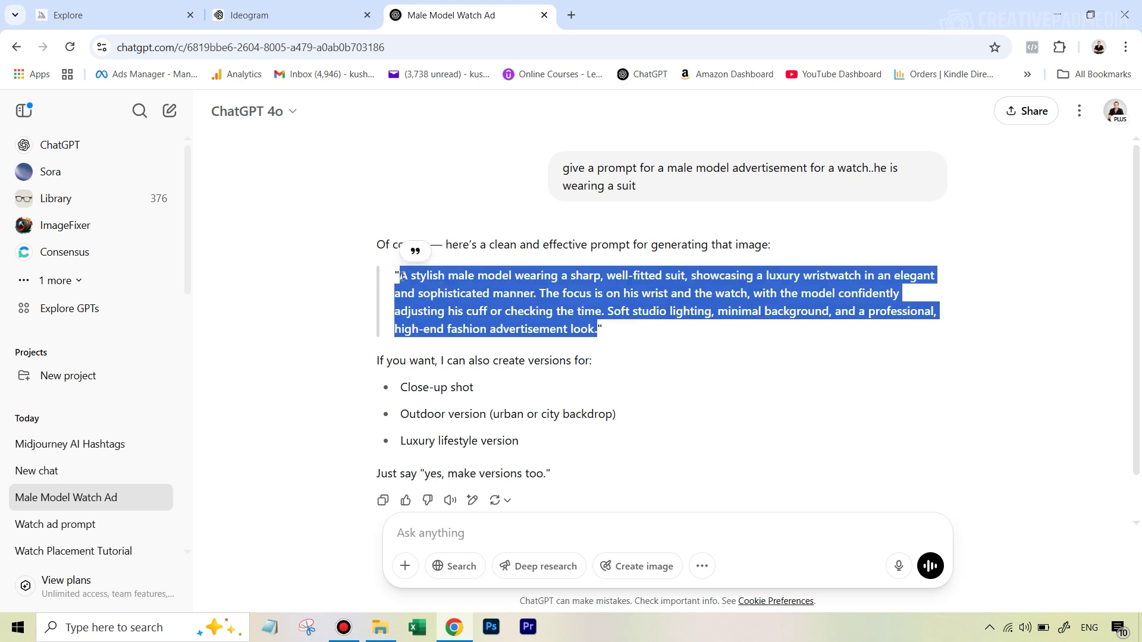
Paste the suited-model watch-ad prompt into Midjourney and make the man with glasses the Omni-Reference
click(113, 15)
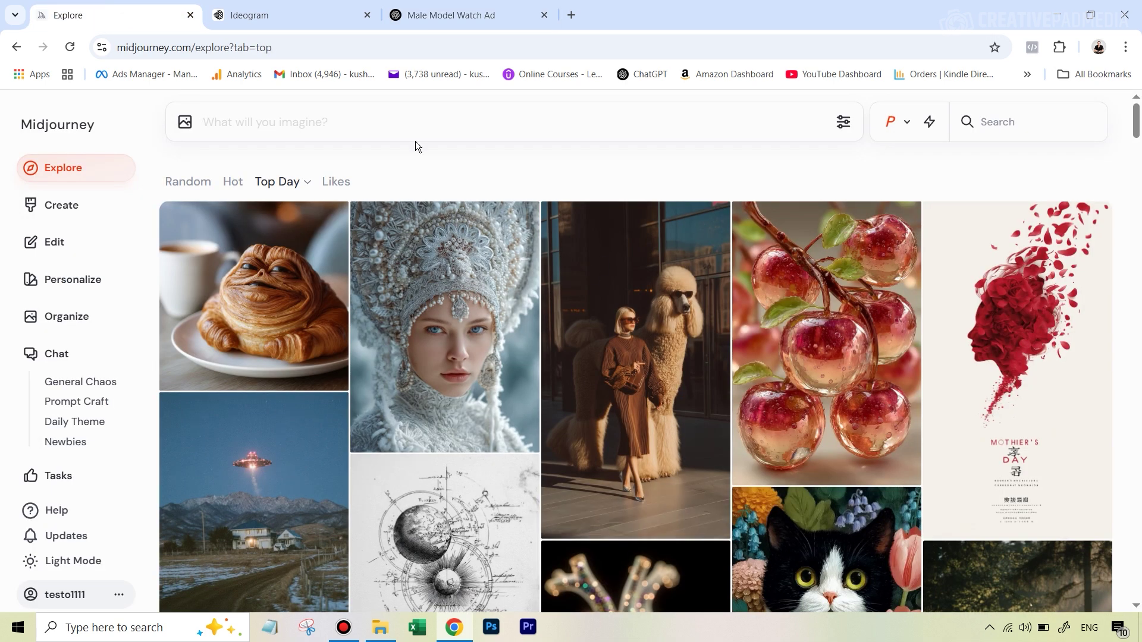
key(ctrl+v)
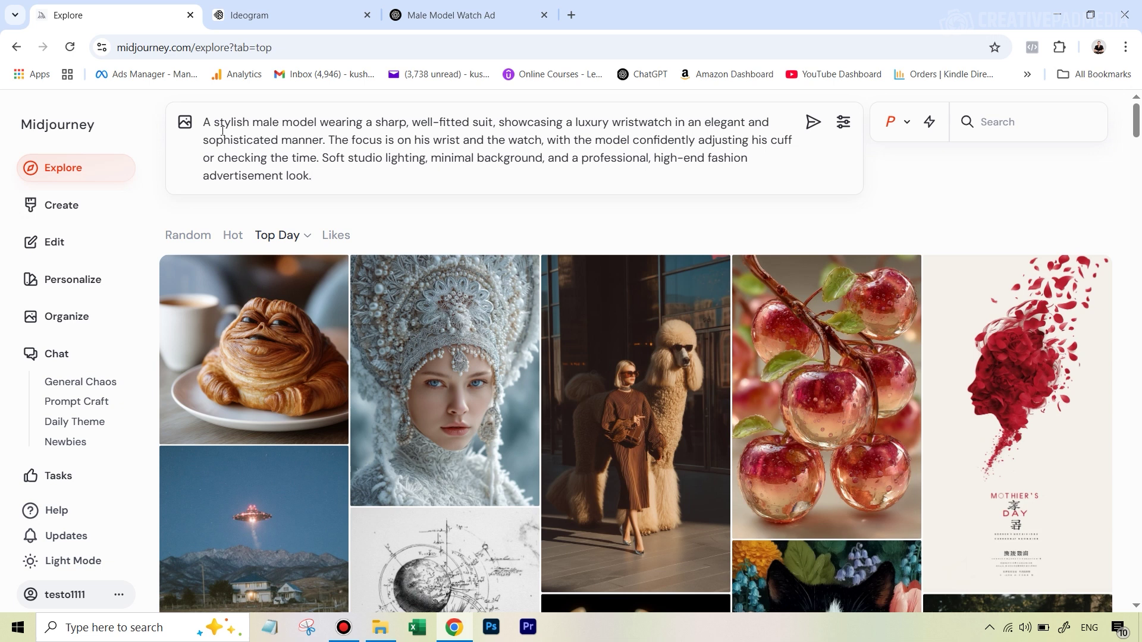
click(185, 123)
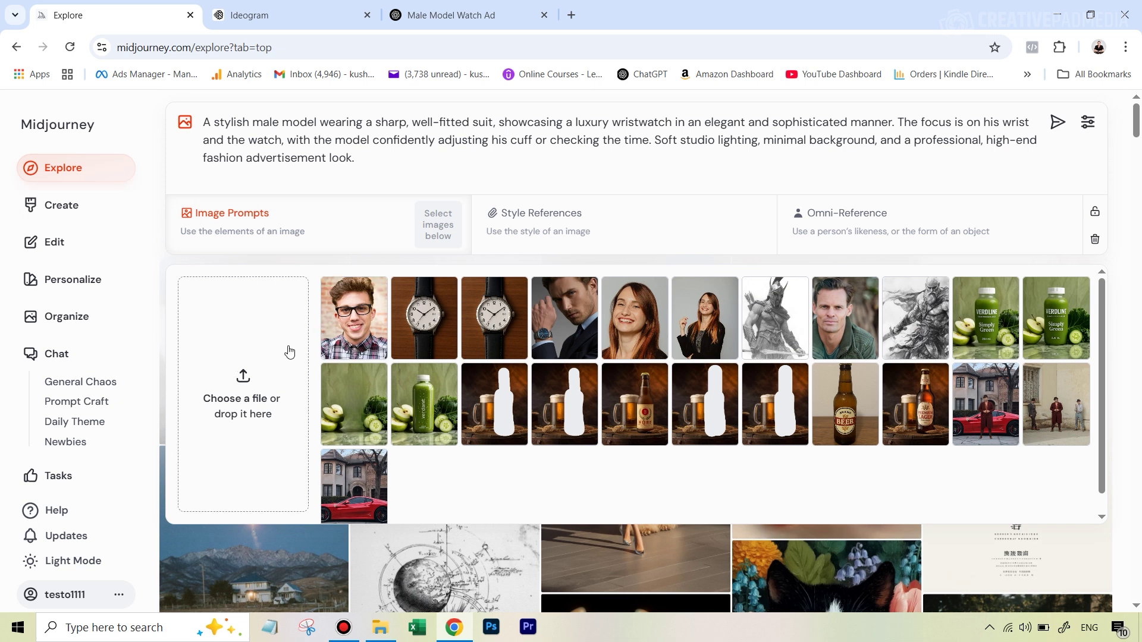
drag(362, 312, 920, 232)
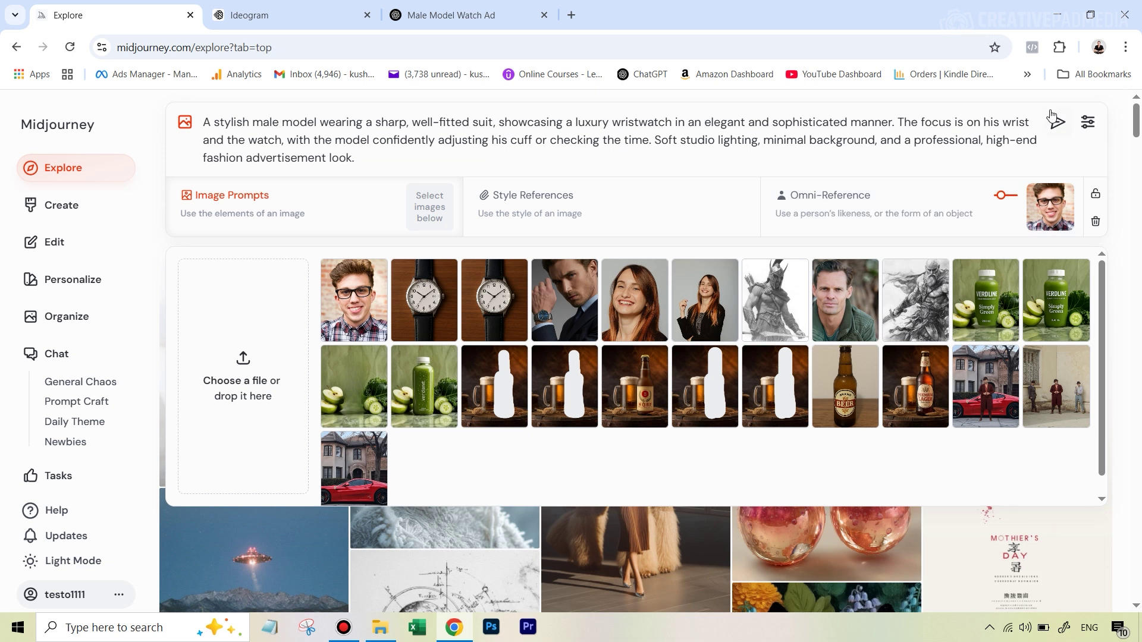
Raise the portrait reference's Omni Strength from 150 to 250 and submit the watch-ad prompt
click(1088, 125)
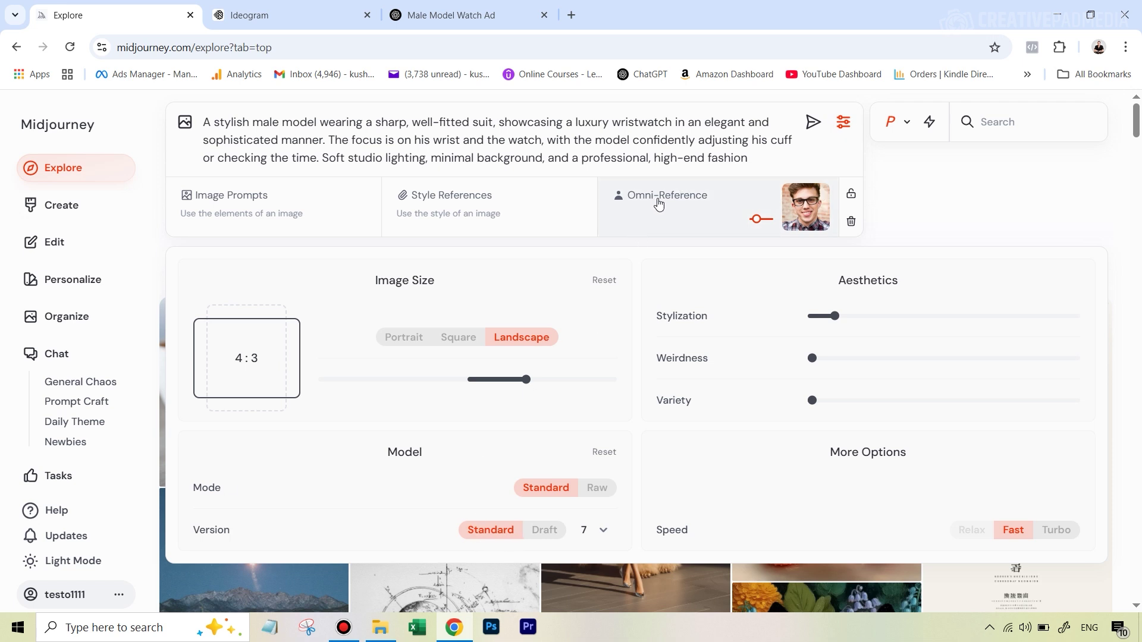
mouse_move(806, 206)
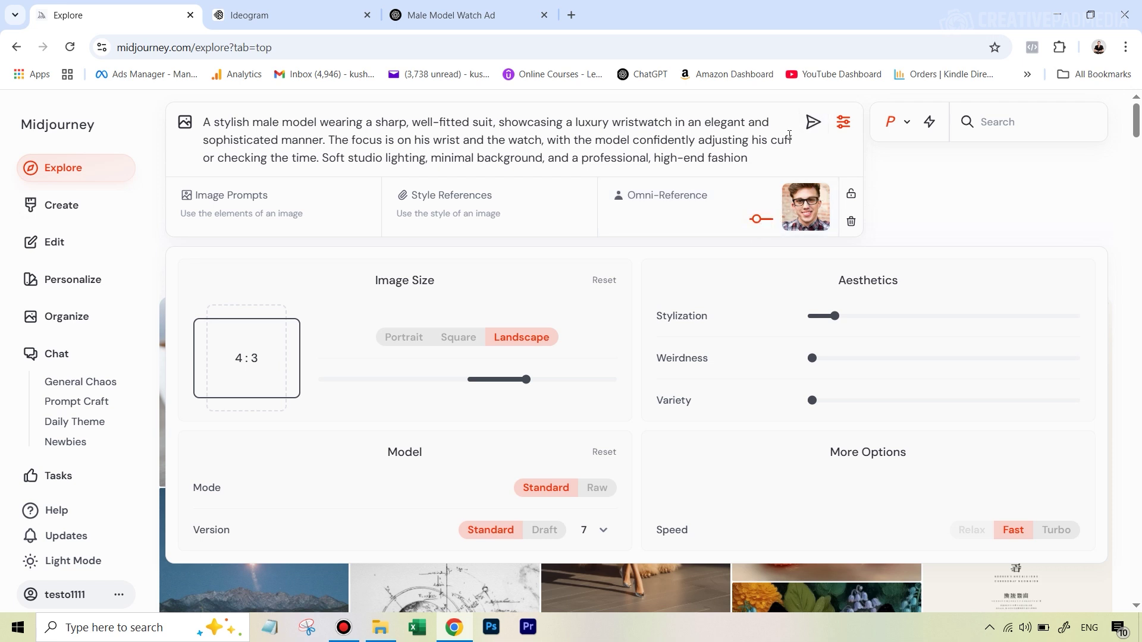
click(761, 220)
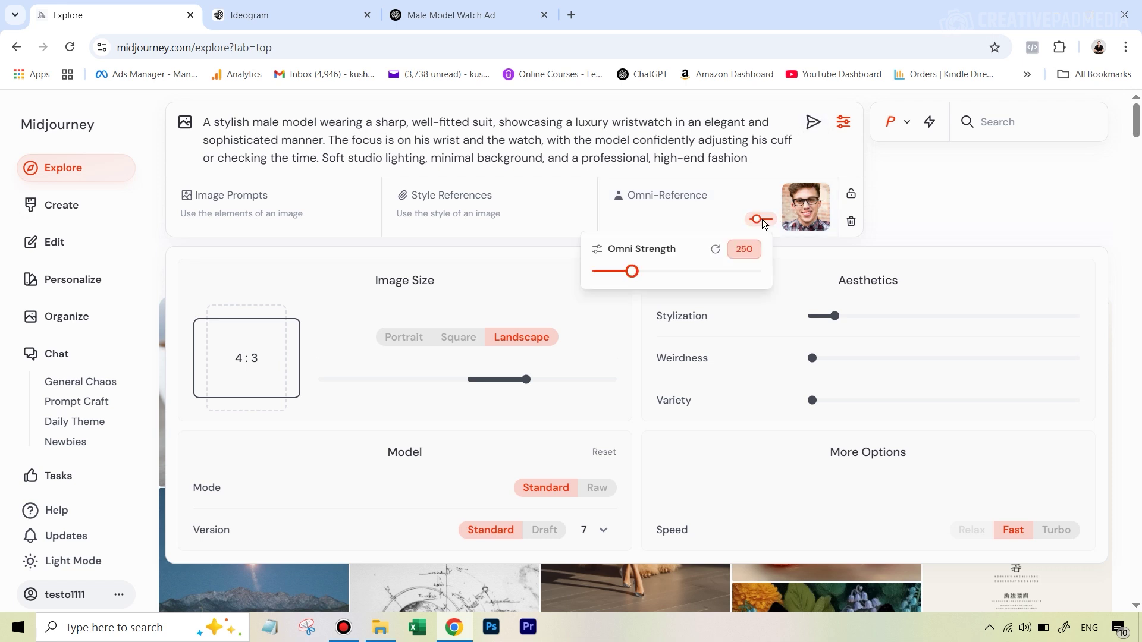
drag(631, 271, 607, 272)
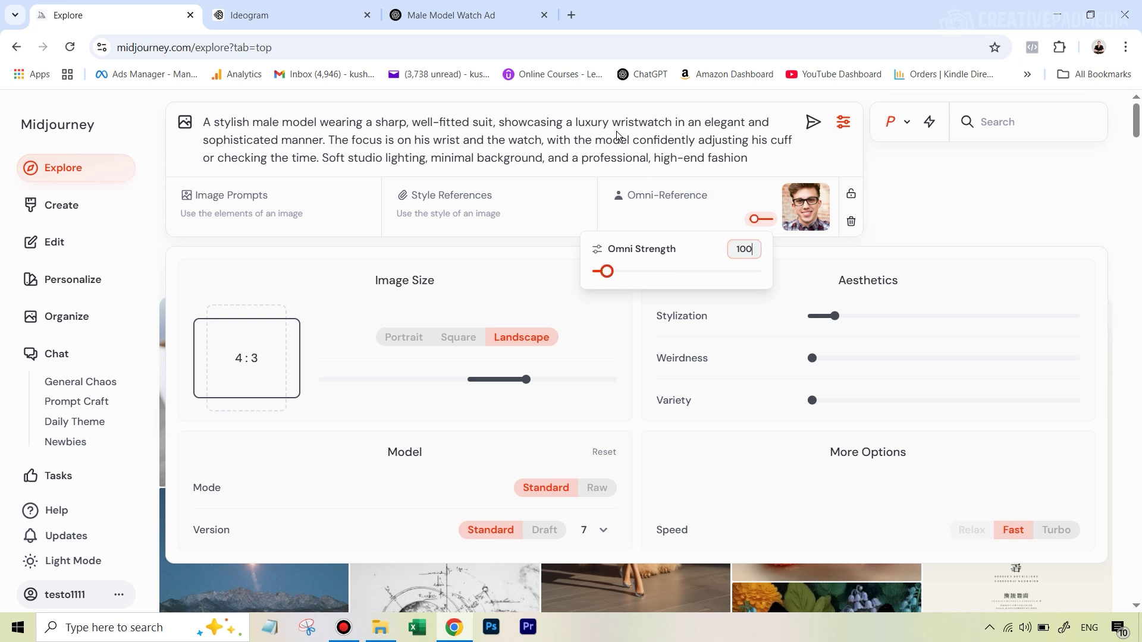
click(743, 250)
drag(606, 271, 617, 271)
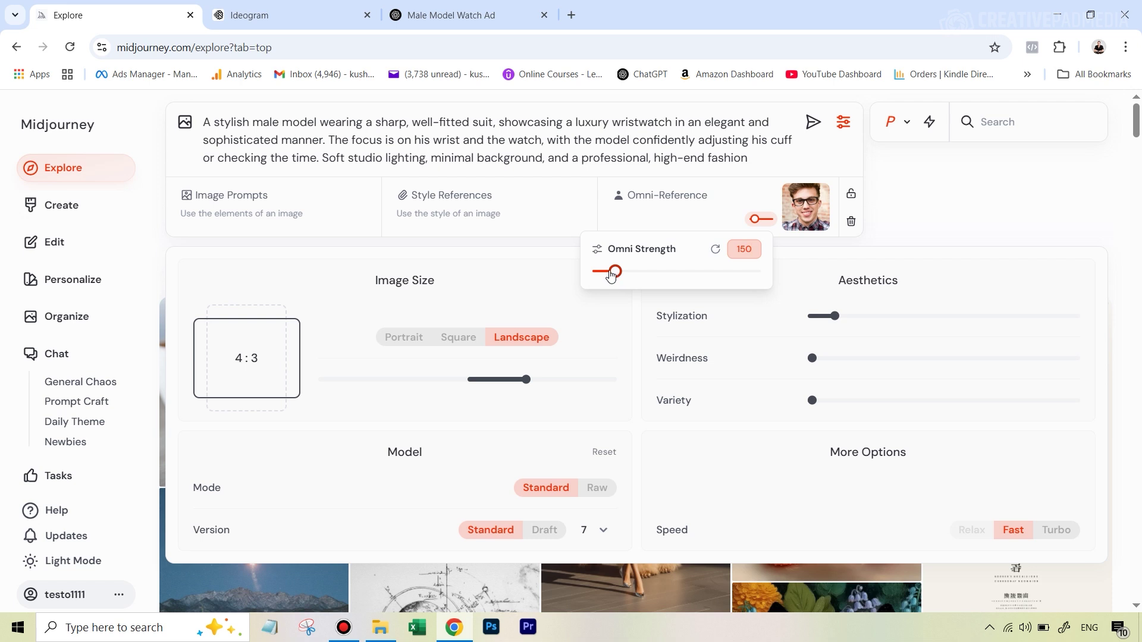
drag(617, 271, 632, 271)
click(815, 126)
click(814, 129)
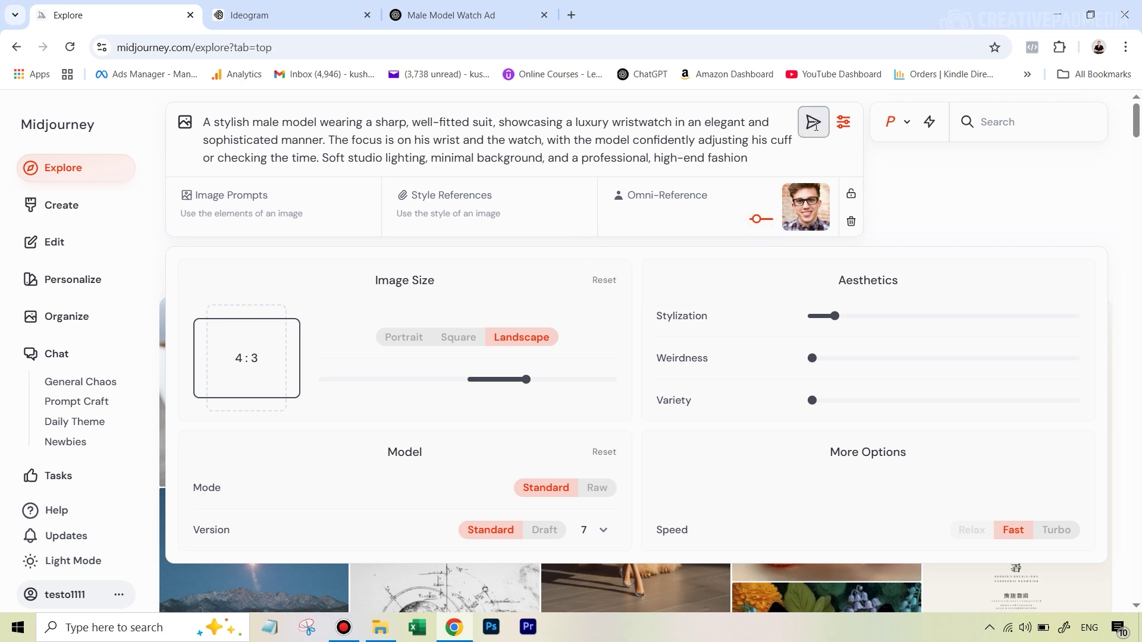
On the Create page, view each image of the earlier suited-model set while the new job runs
click(71, 206)
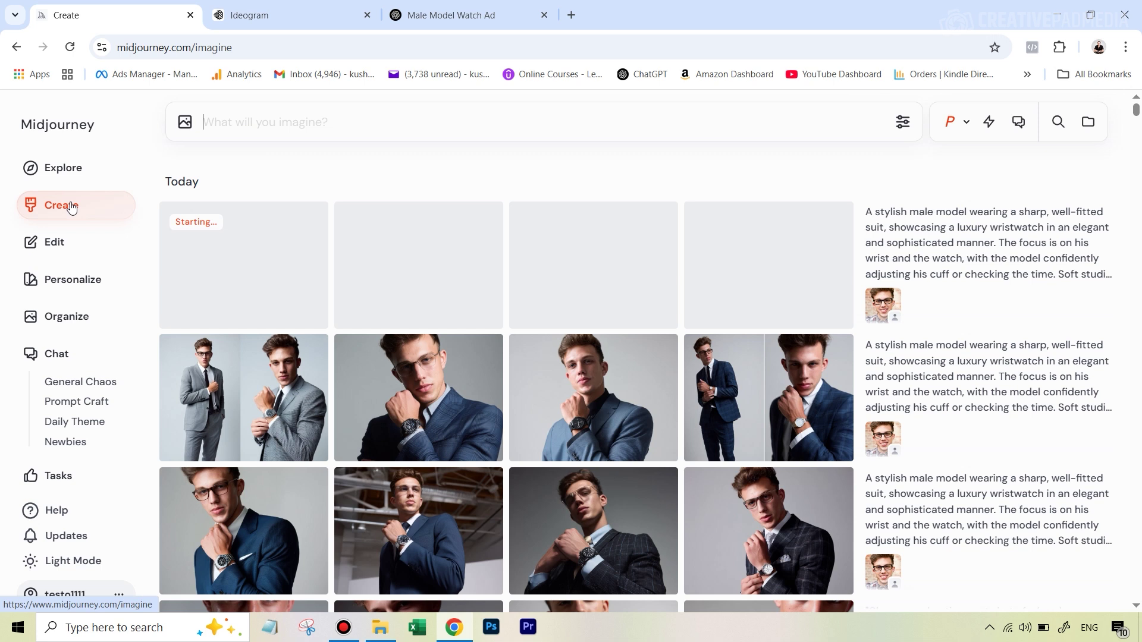
scroll(270, 483, down, 2)
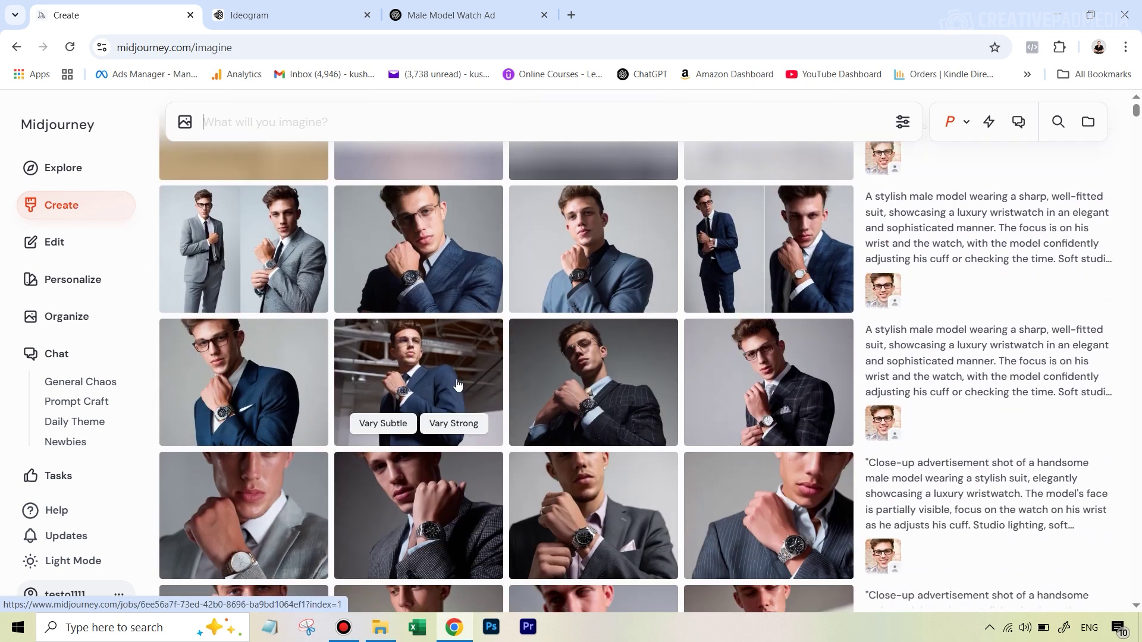
scroll(595, 417, up, 2)
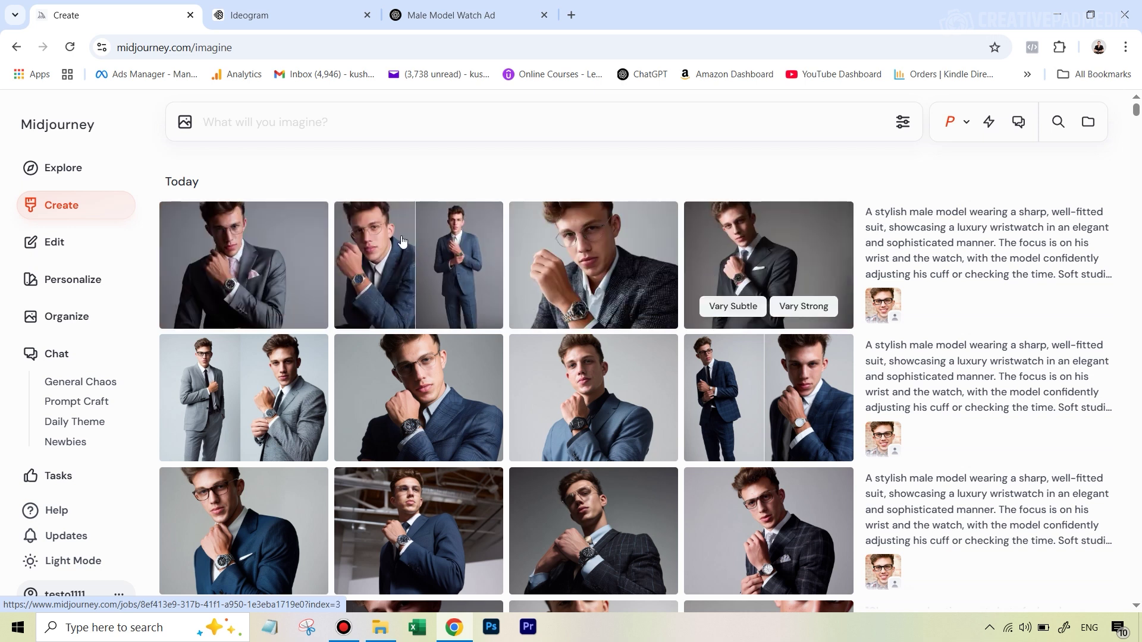
click(241, 246)
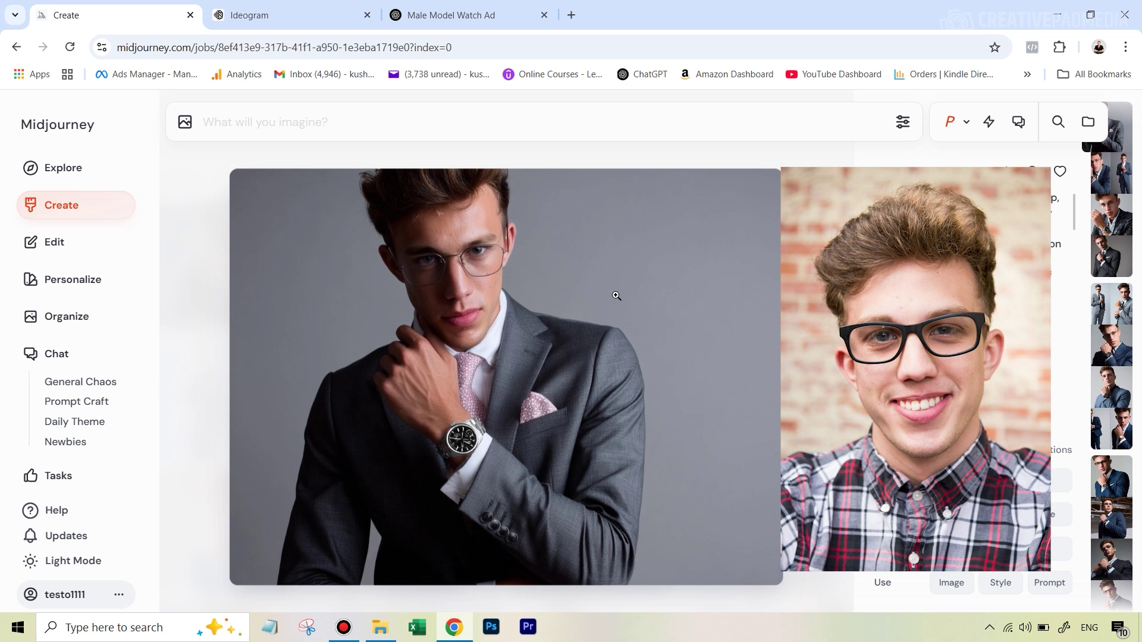
key(Right)
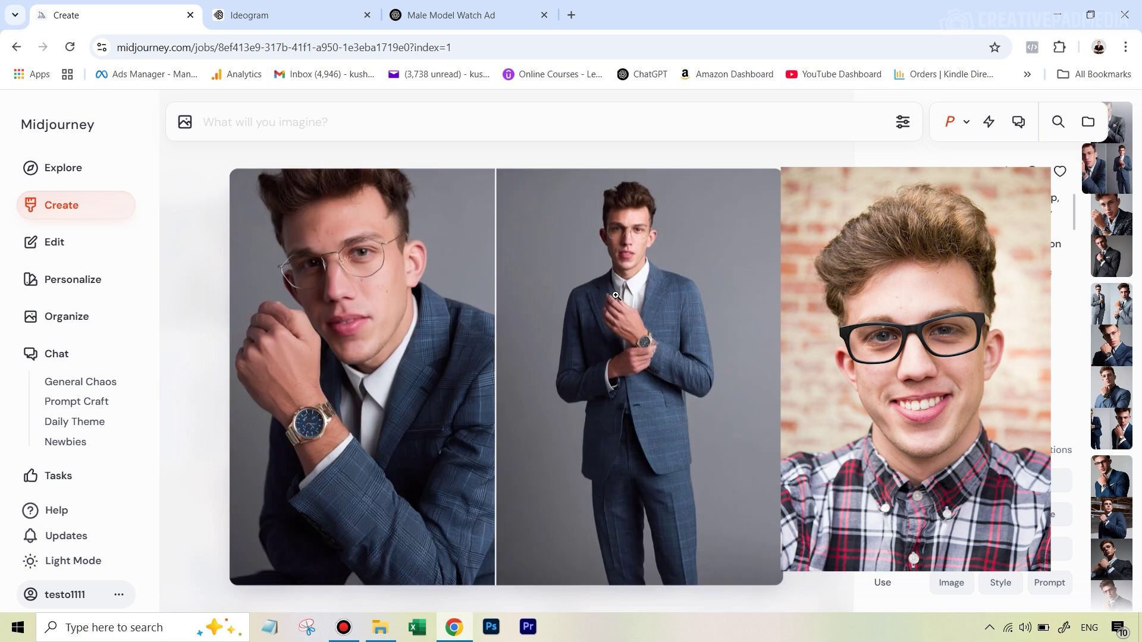
key(Right)
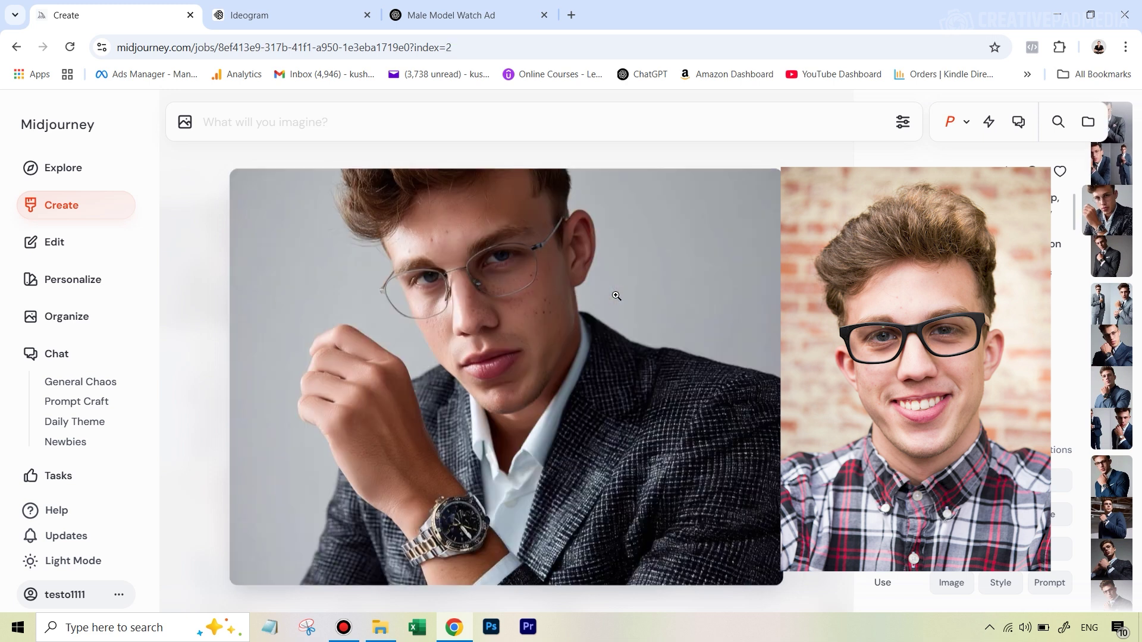
key(Right)
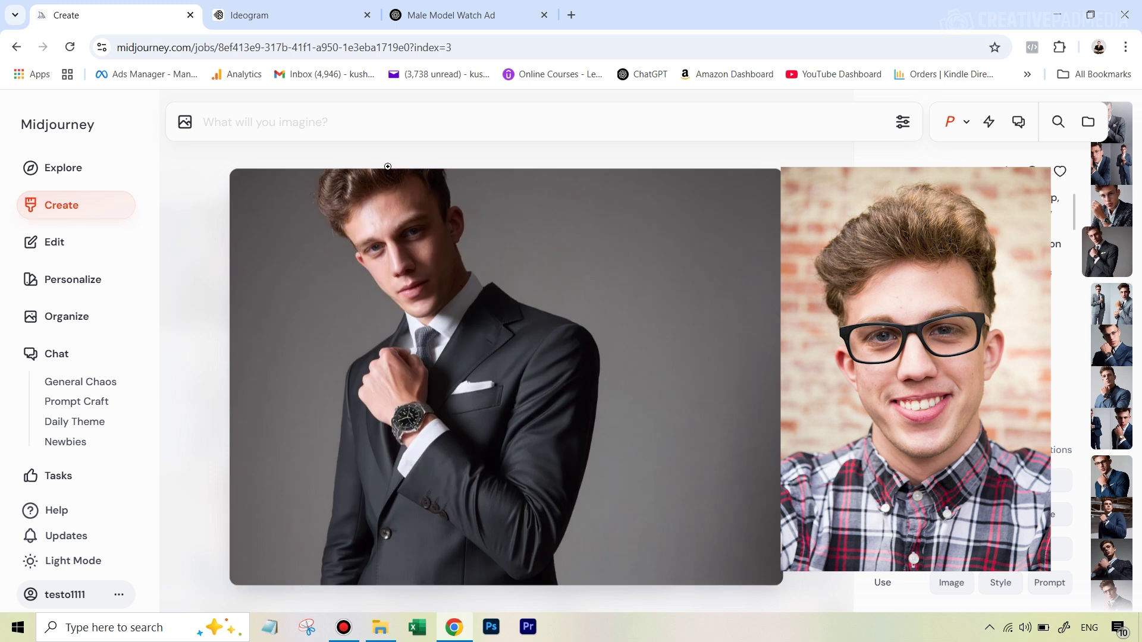
click(56, 209)
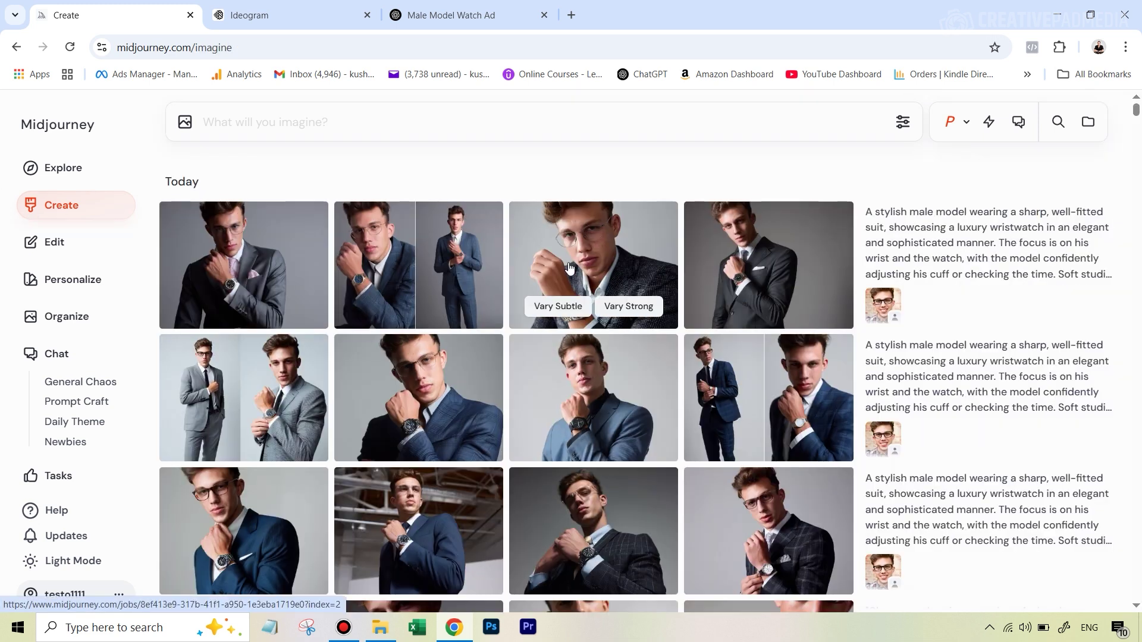
Review each wristwatch close-up variation, then switch over to Ideogram's explore page
scroll(569, 270, down, 1)
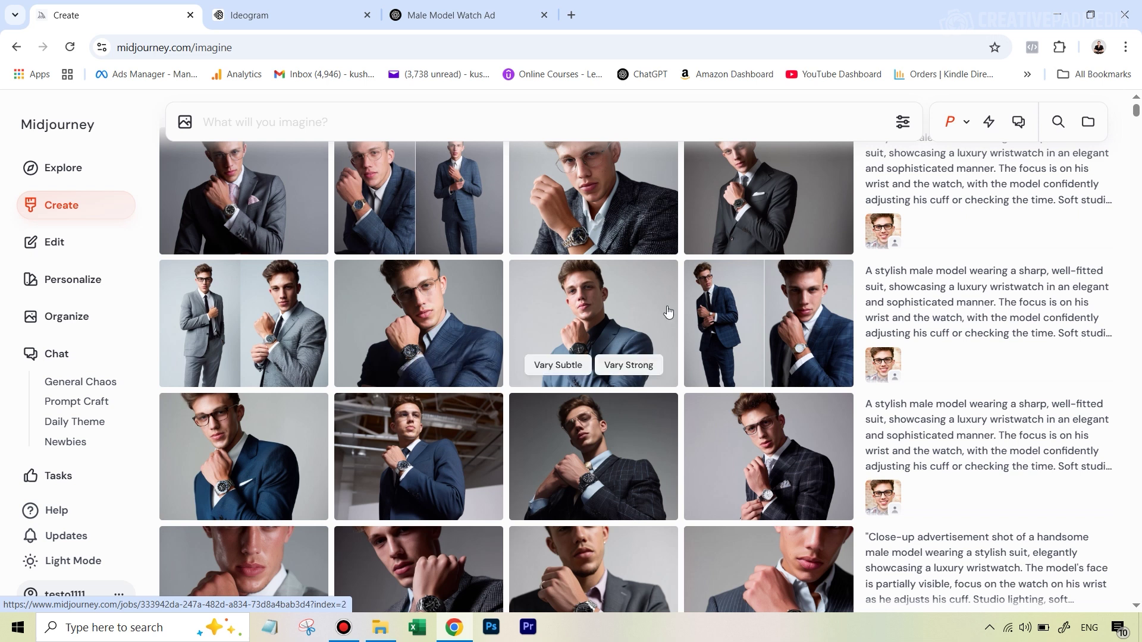
scroll(654, 306, down, 3)
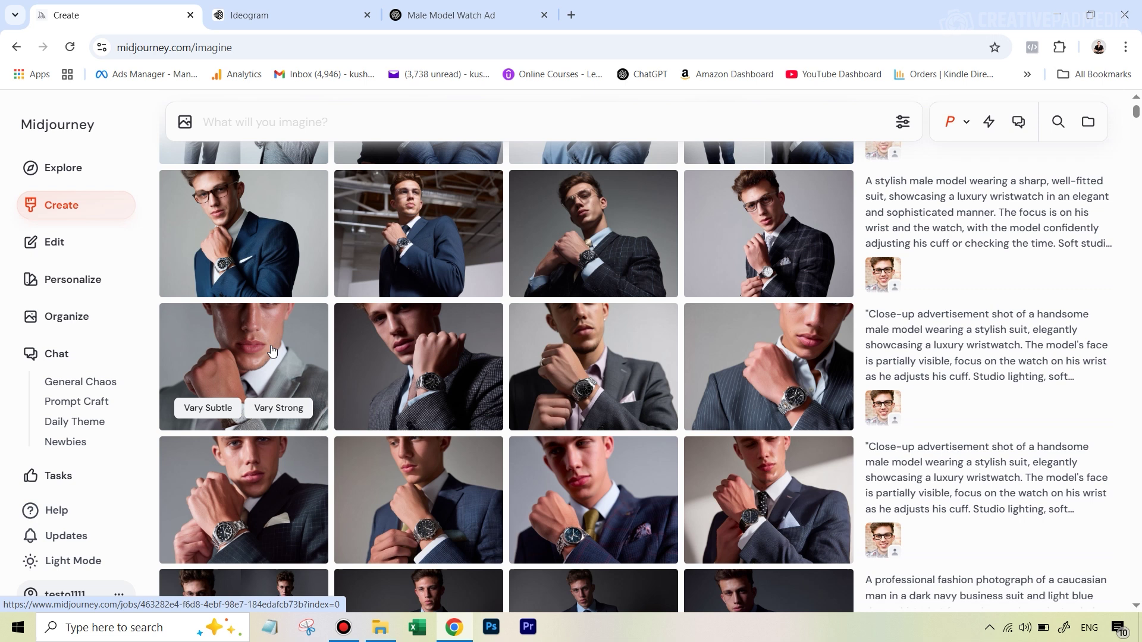
click(271, 352)
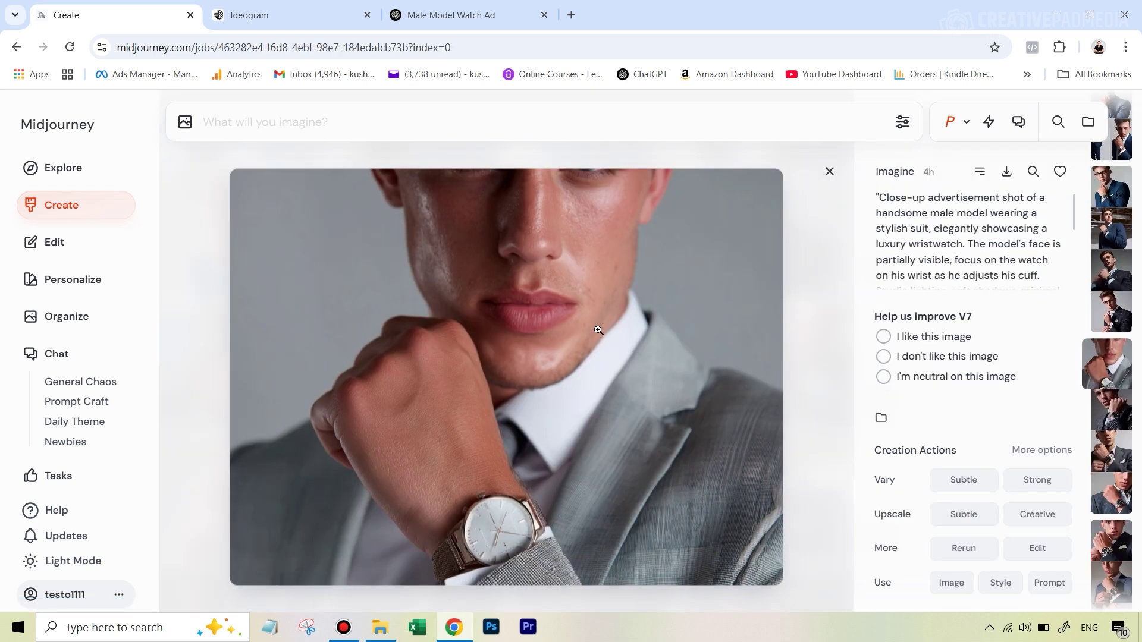
key(Right)
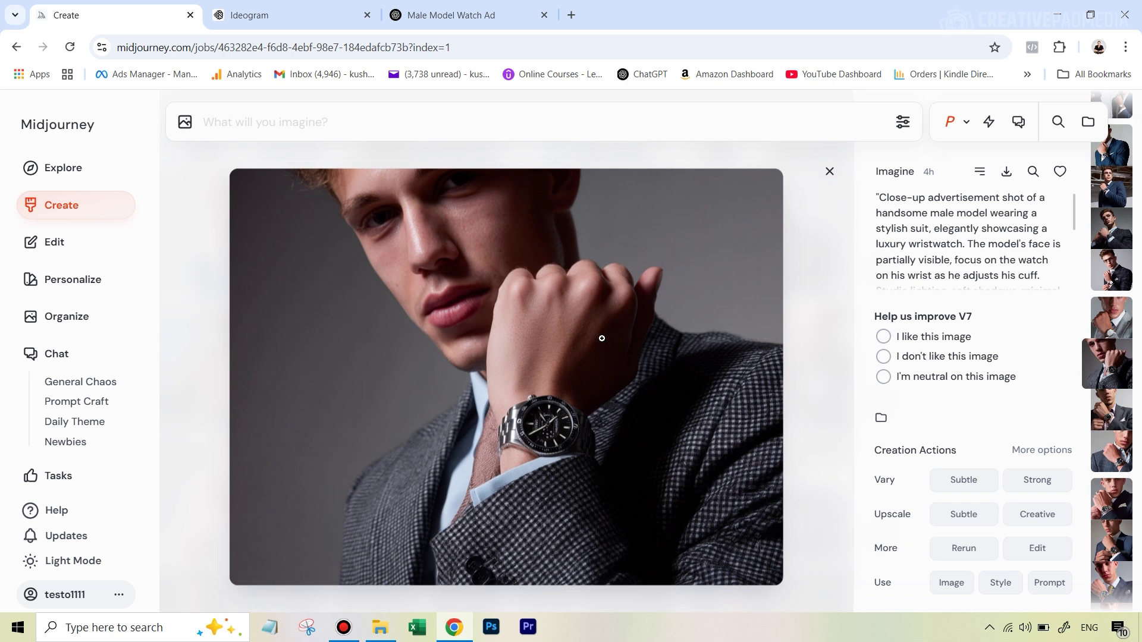
key(Right)
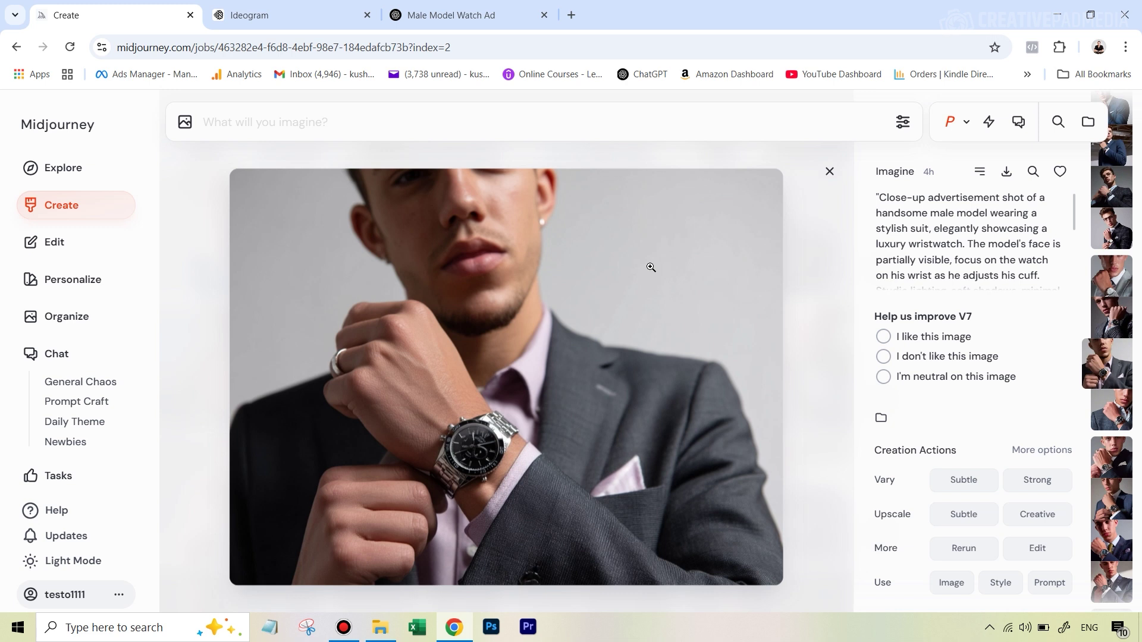
key(Right)
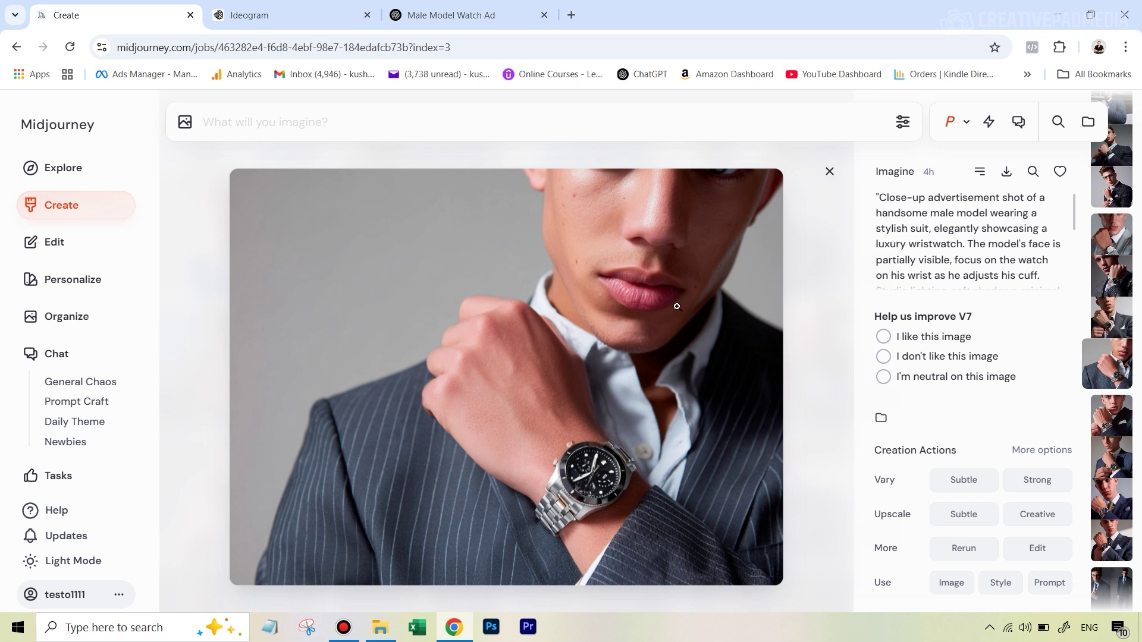
click(275, 15)
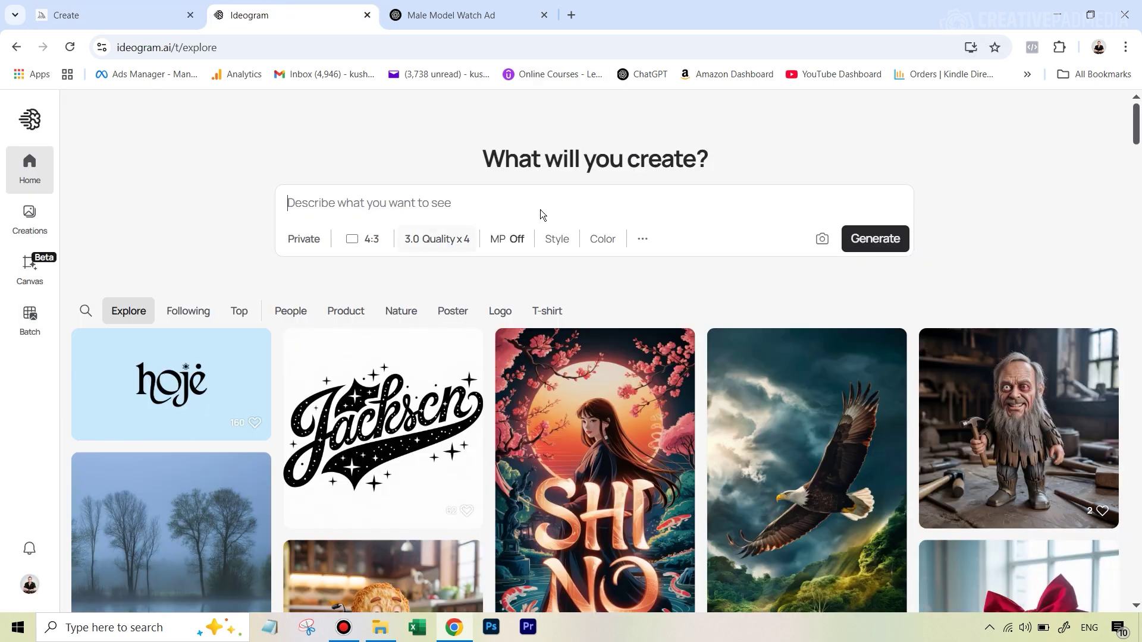
Open an Ideogram canvas and upload the photo of the suited man with glasses and wristwatch
click(33, 274)
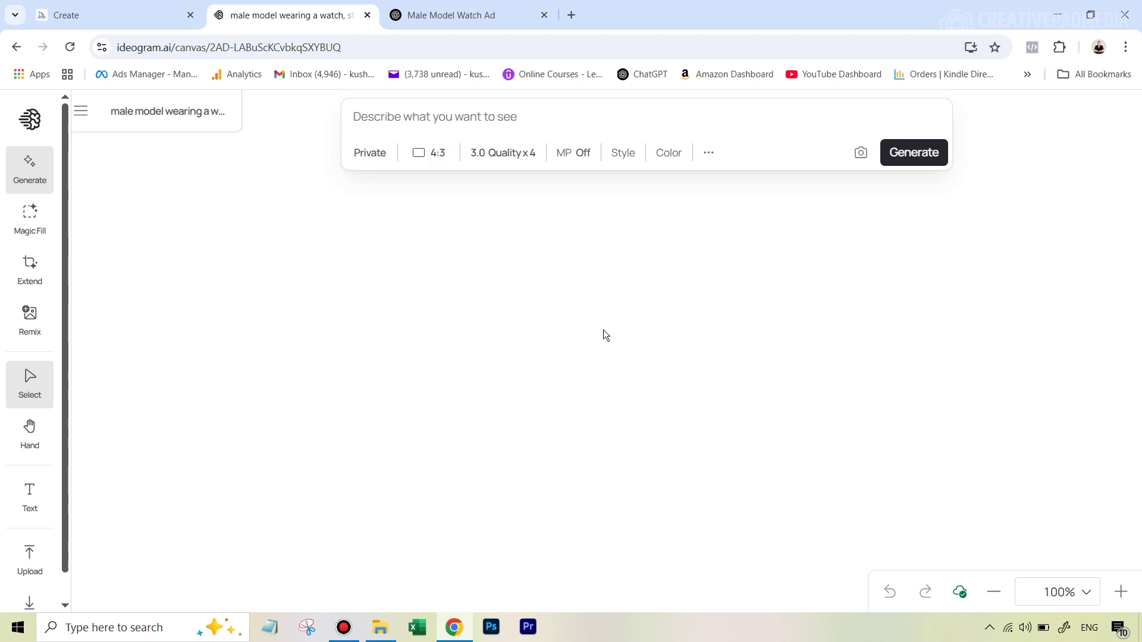
scroll(30, 437, down, 1)
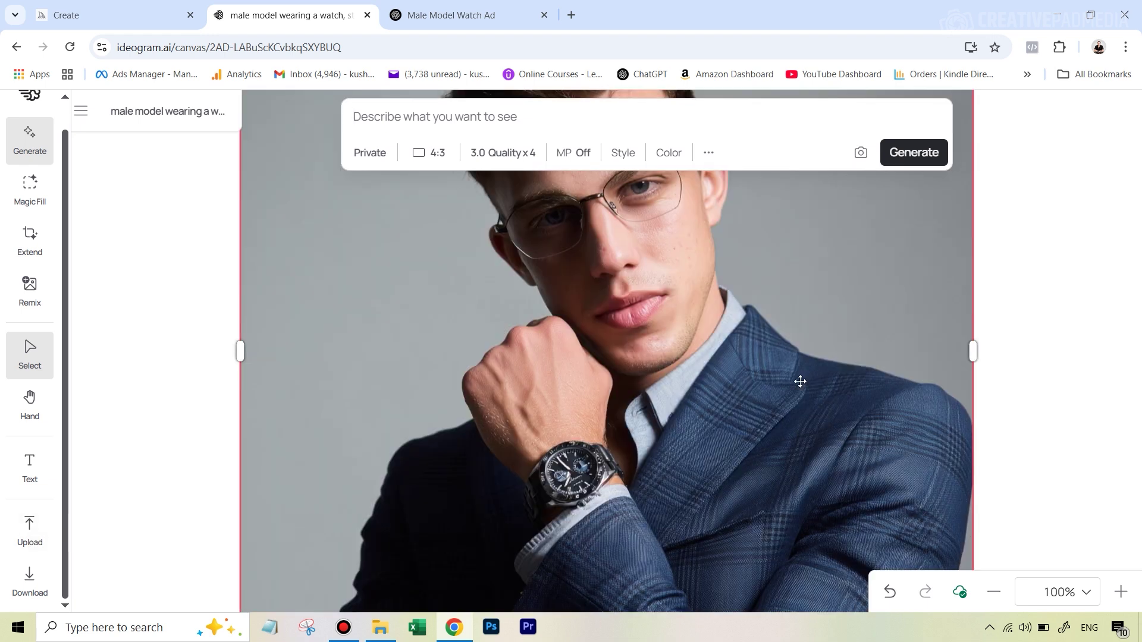
Upload the watch-on-wood product photo, shrink it and butt it against the model photo's left edge
click(708, 358)
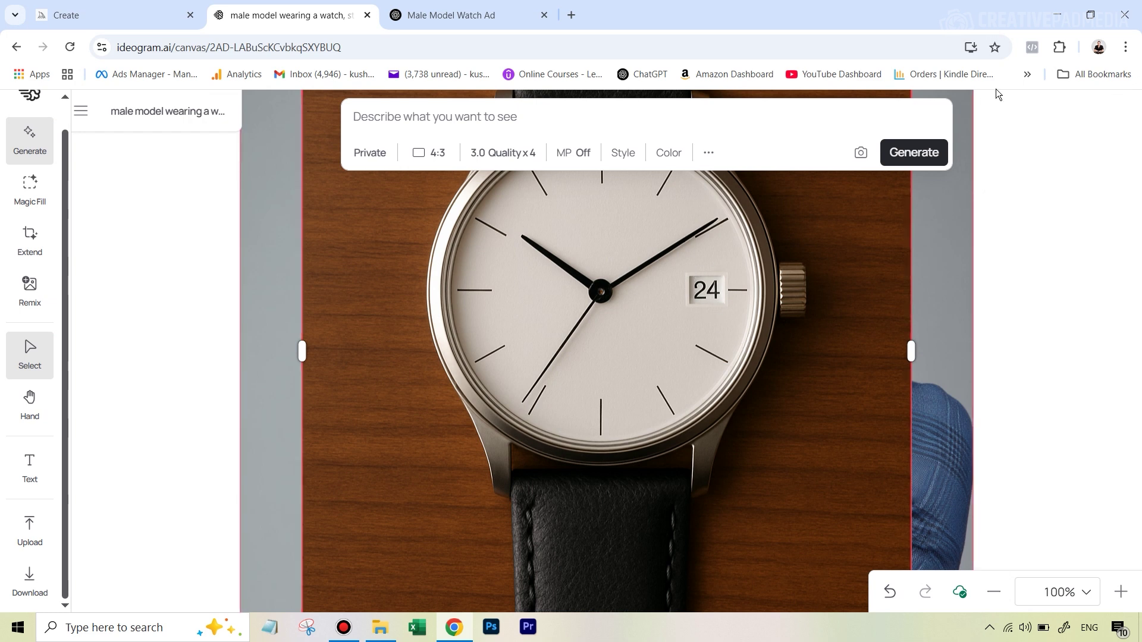
click(992, 593)
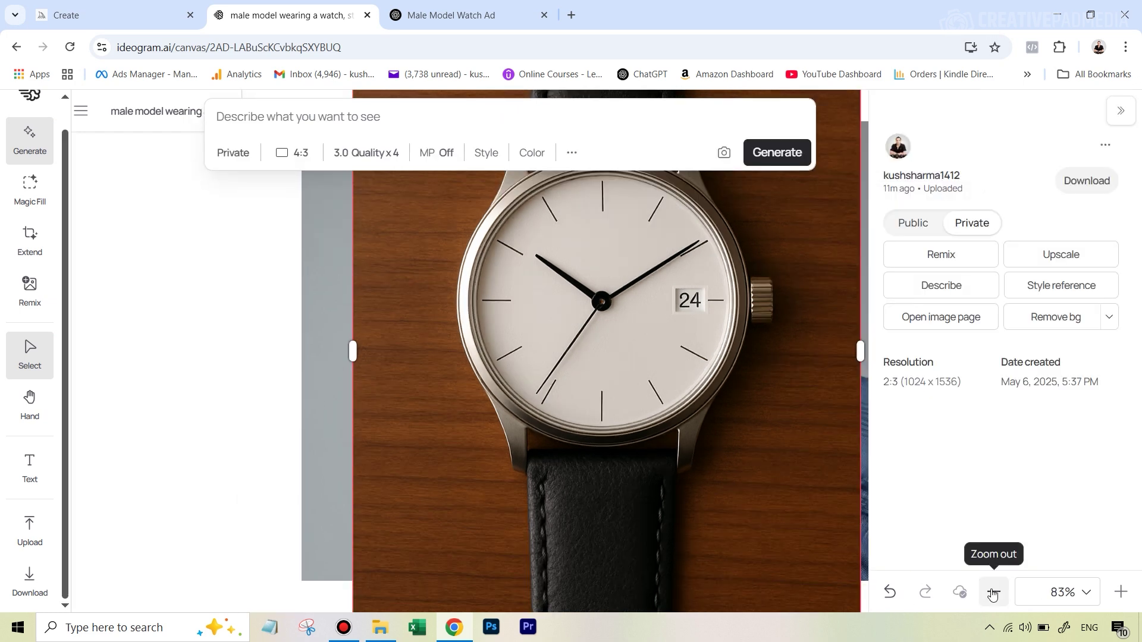
click(992, 593)
drag(606, 296, 479, 358)
drag(630, 197, 541, 321)
drag(481, 377, 360, 301)
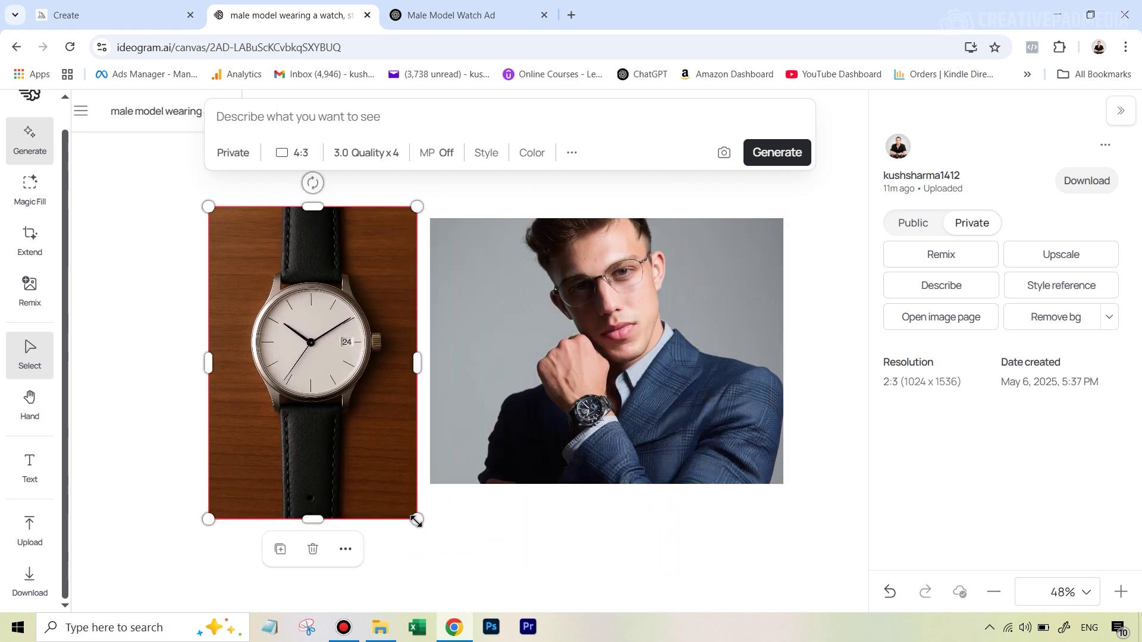
drag(418, 520, 393, 484)
drag(395, 205, 384, 217)
drag(325, 354, 381, 355)
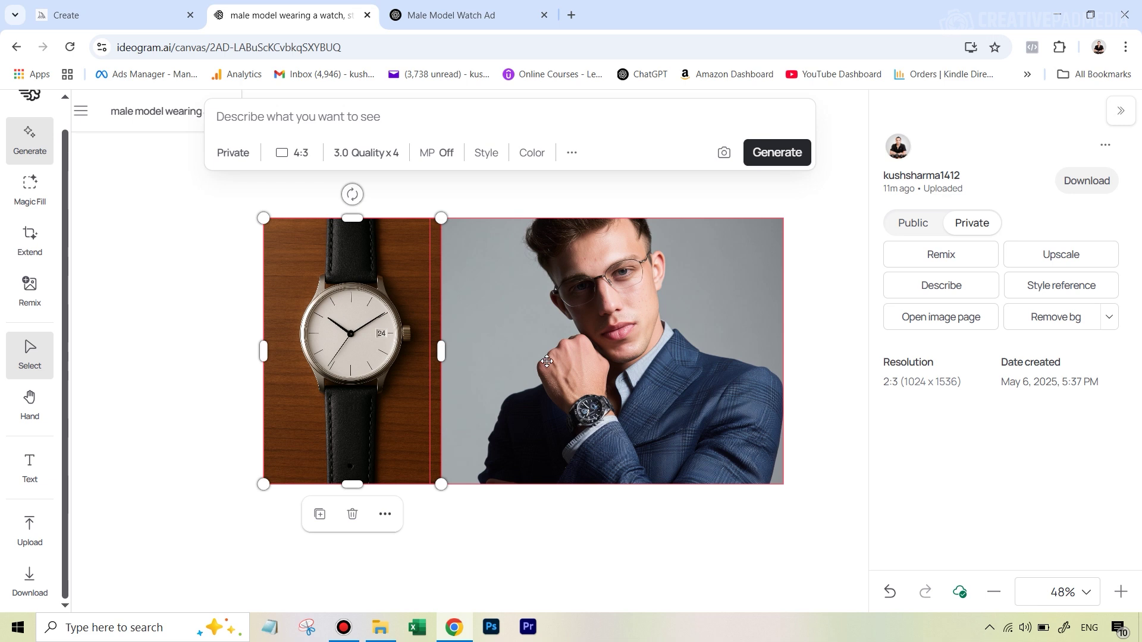
Start Magic Fill, zoom to 83%, lasso-mask the watch on the man's wrist and continue
click(28, 196)
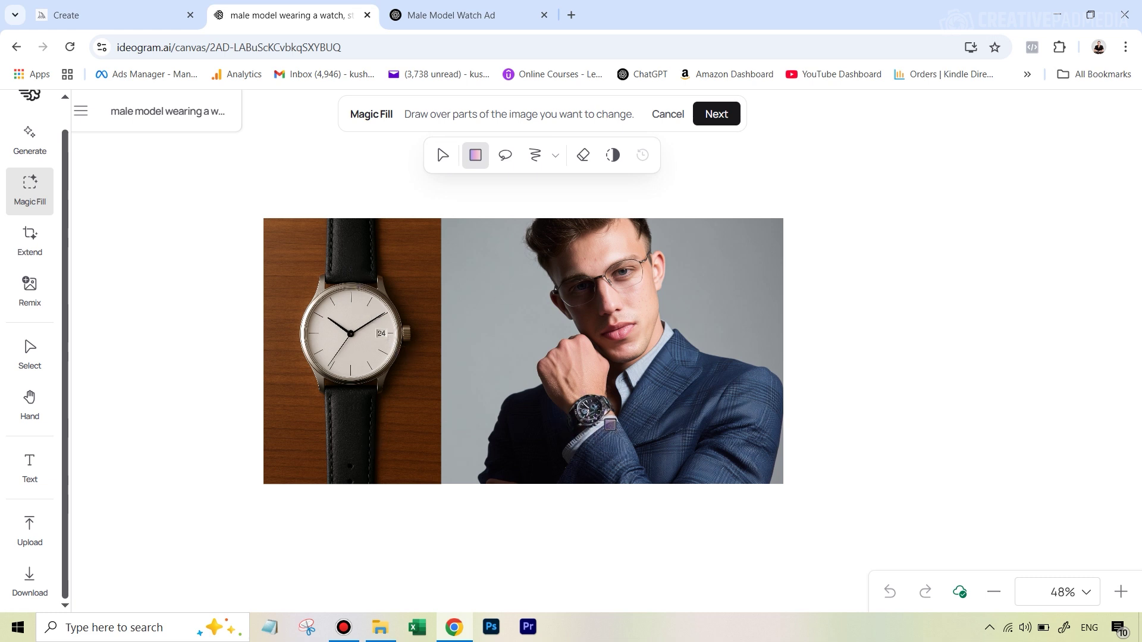
click(1122, 593)
click(1121, 593)
click(1121, 593)
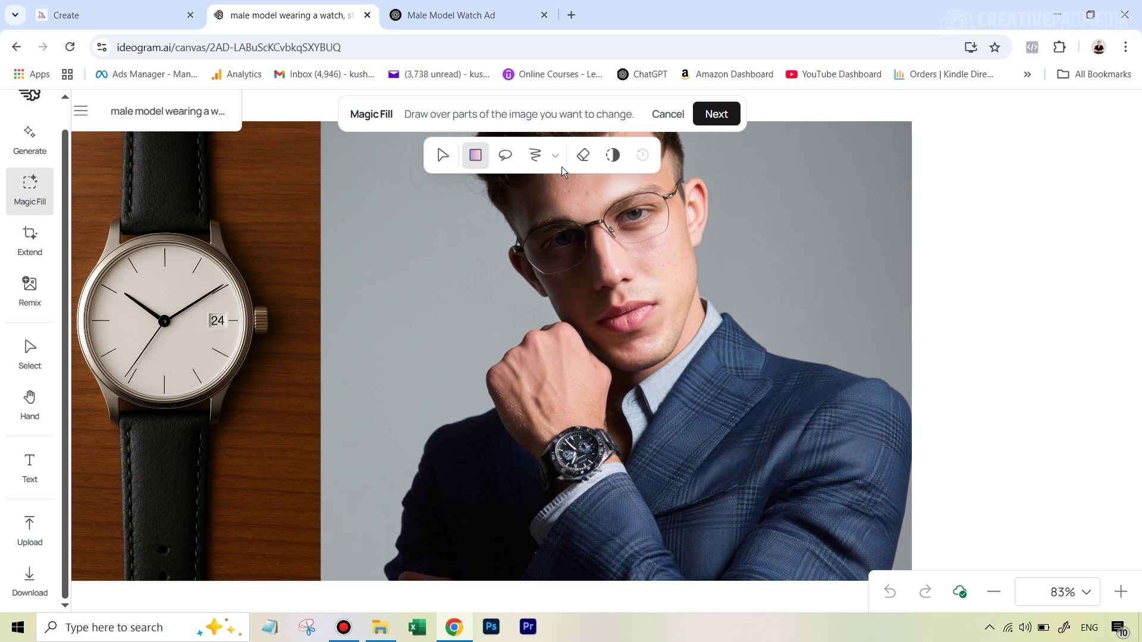
click(503, 157)
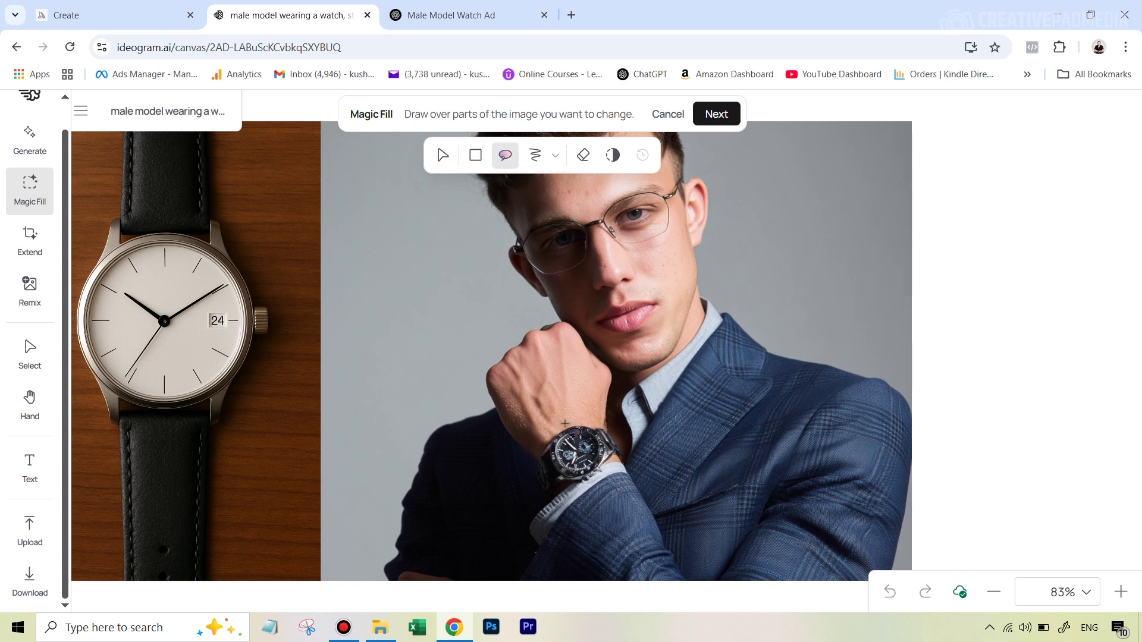
mouse_move(563, 422)
mouse_down()
mouse_move(528, 467)
mouse_move(529, 488)
mouse_move(559, 497)
mouse_move(607, 476)
mouse_move(628, 442)
mouse_move(608, 424)
mouse_move(562, 424)
mouse_up()
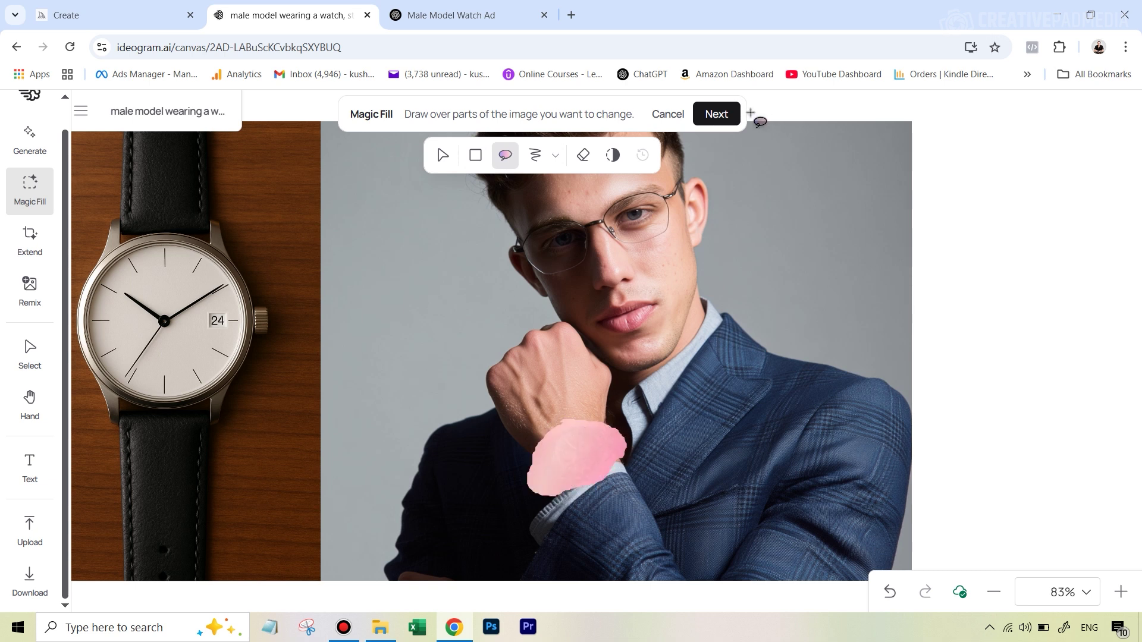
click(719, 113)
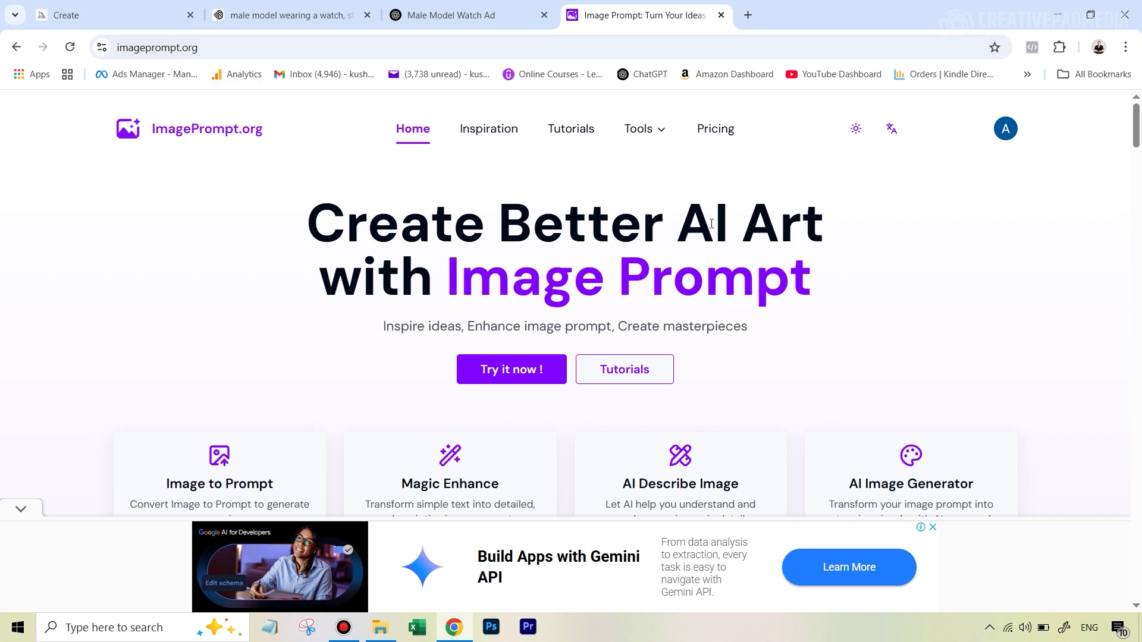
Use Image to Prompt on the watch photo, copy the wristwatch description, and return to Ideogram
scroll(711, 228, down, 2)
scroll(712, 226, up, 2)
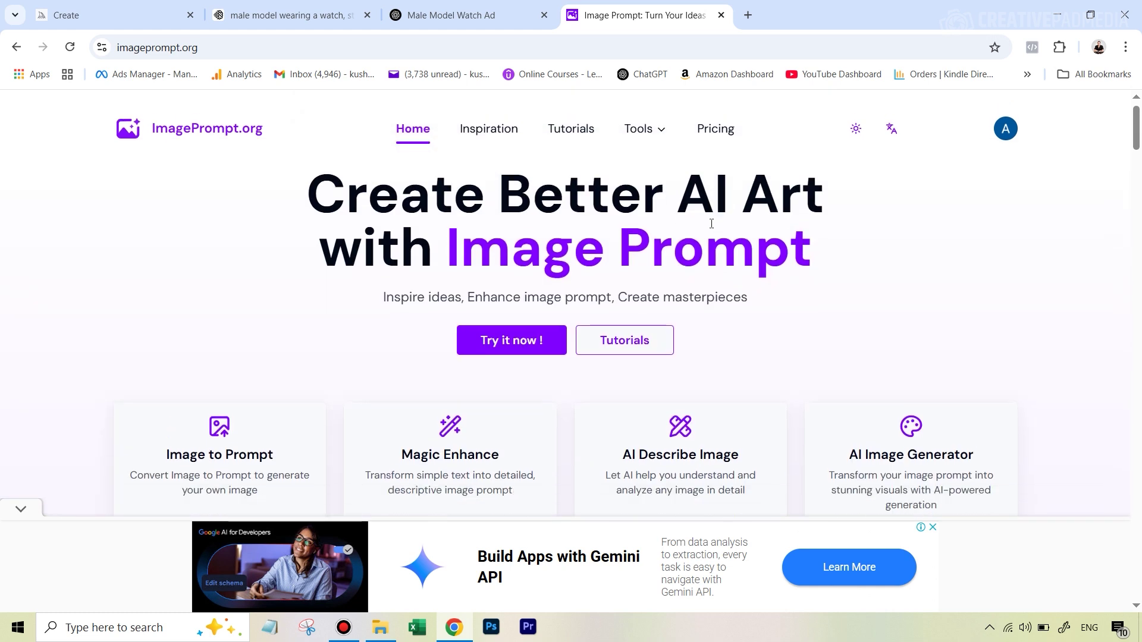
scroll(256, 255, down, 3)
click(282, 272)
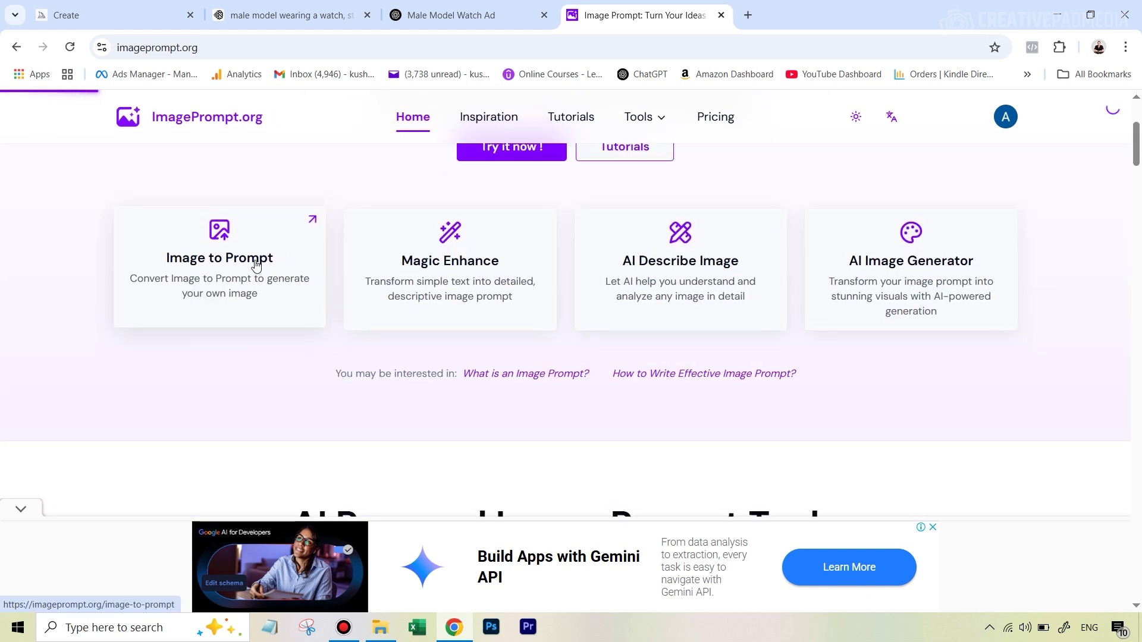
scroll(633, 401, down, 2)
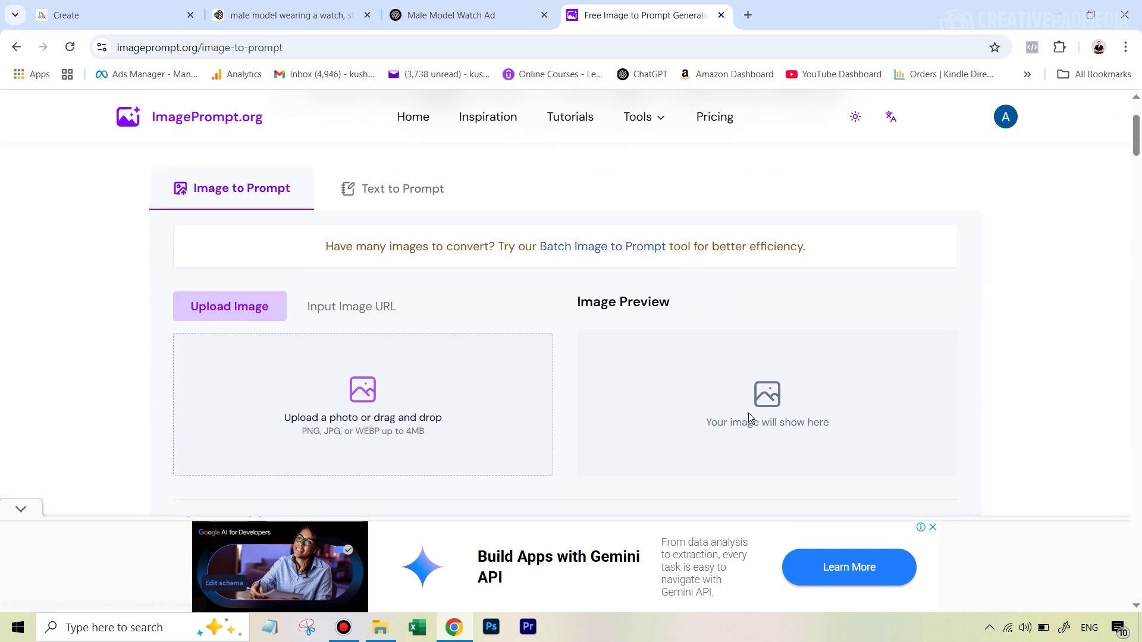
scroll(380, 321, down, 1)
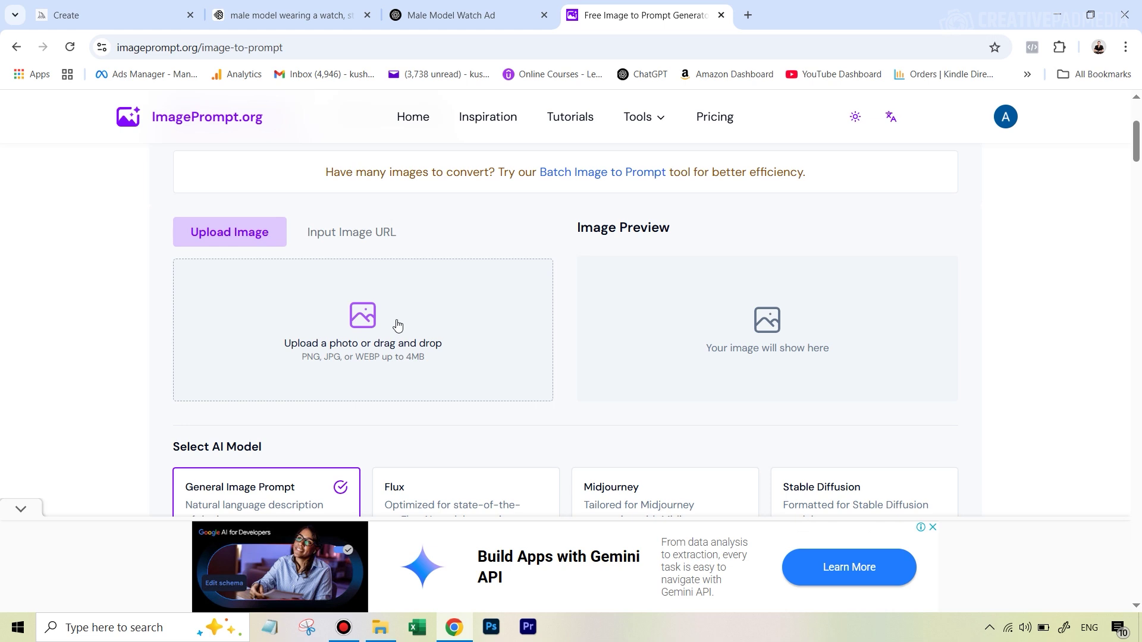
scroll(627, 427, down, 3)
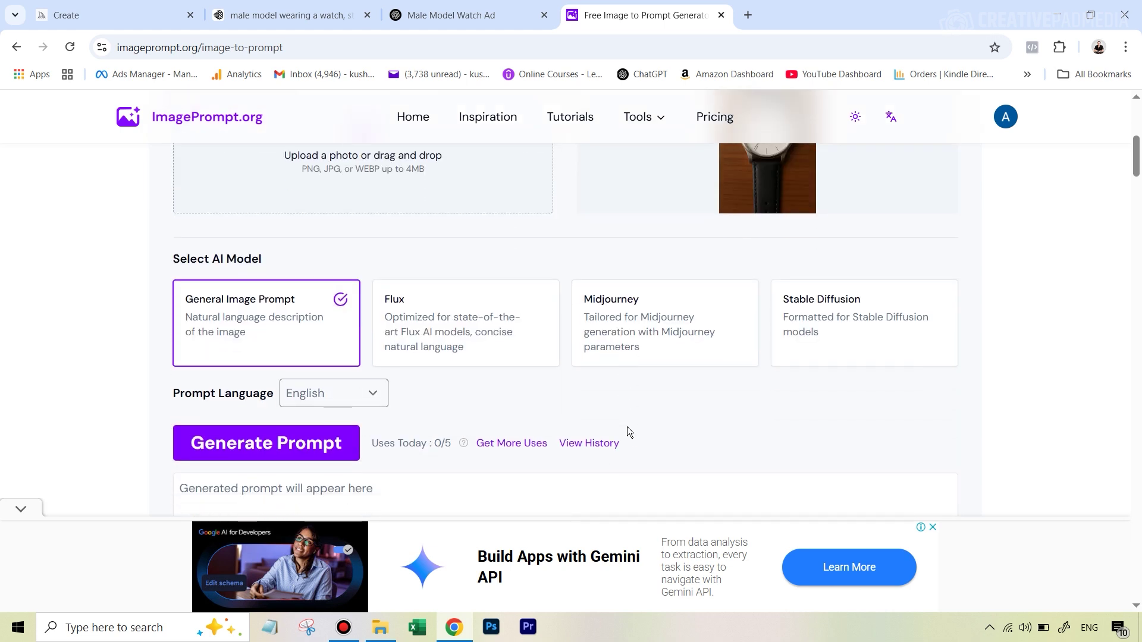
click(278, 409)
scroll(523, 412, down, 2)
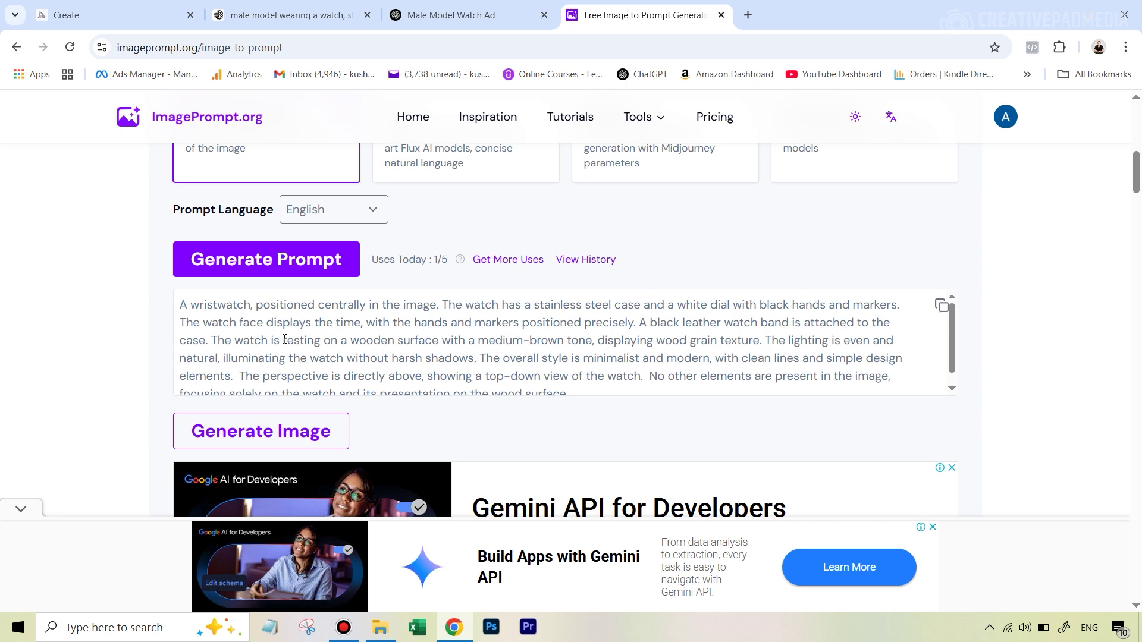
click(940, 307)
click(301, 28)
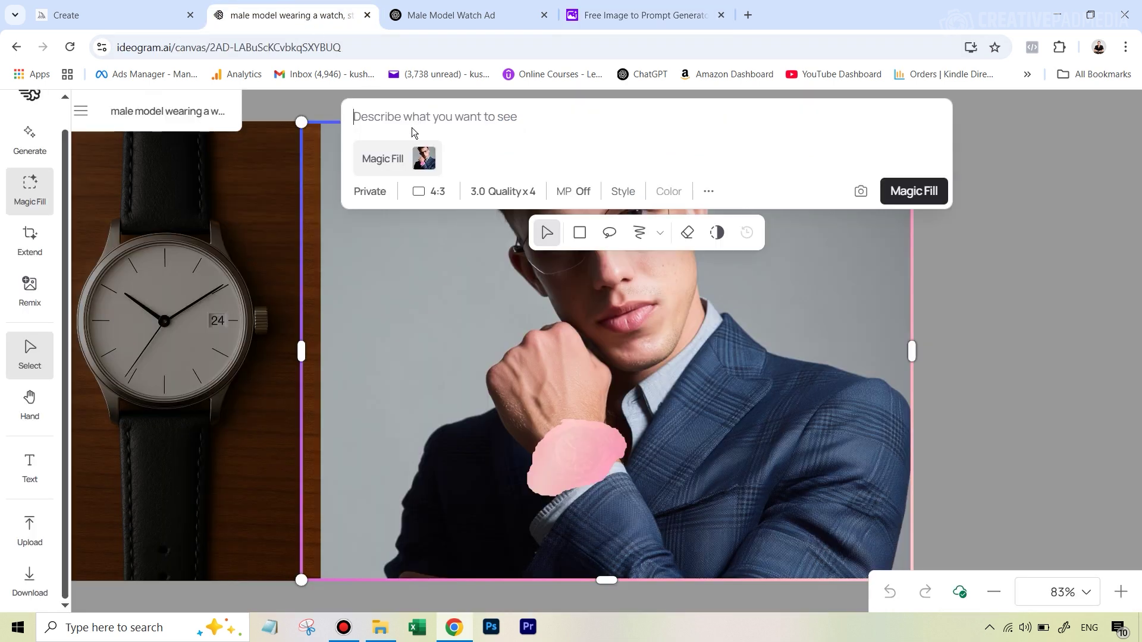
Write the prompt 'one the left is' + the pasted watch description + ', on the right is male model wearing a men's watch'
text(one the )
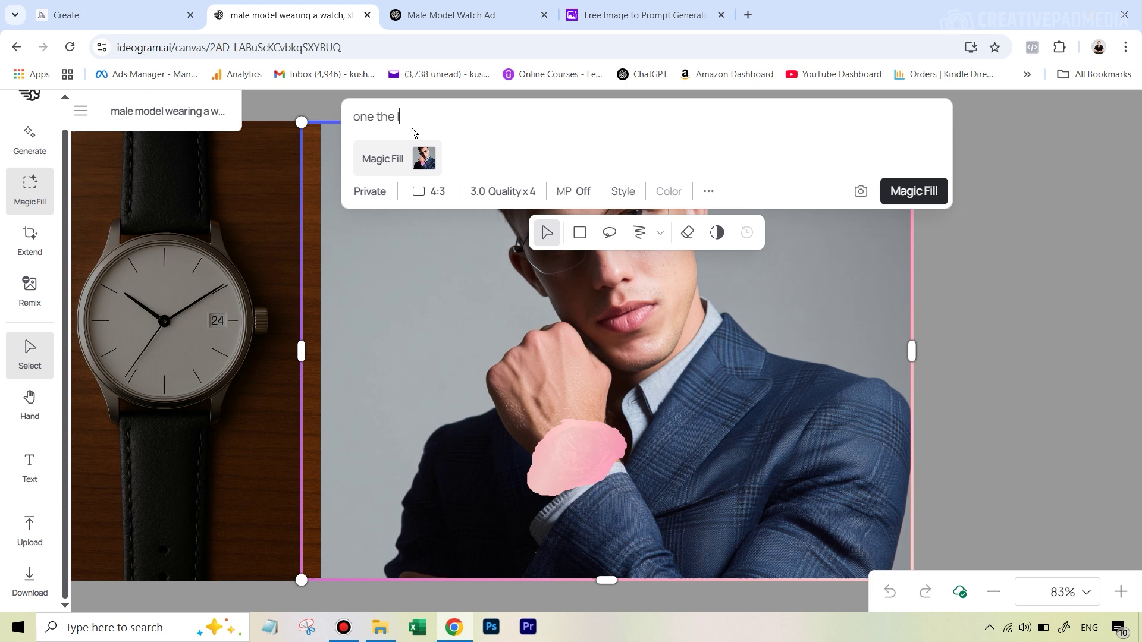
text(left is)
key(ctrl+v)
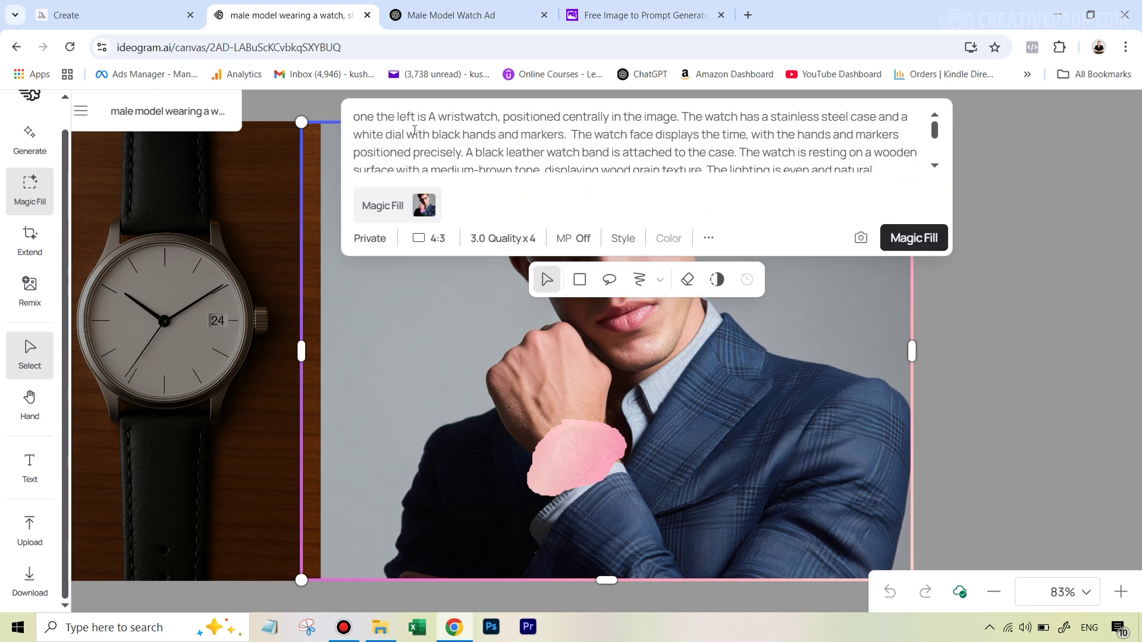
scroll(739, 138, down, 2)
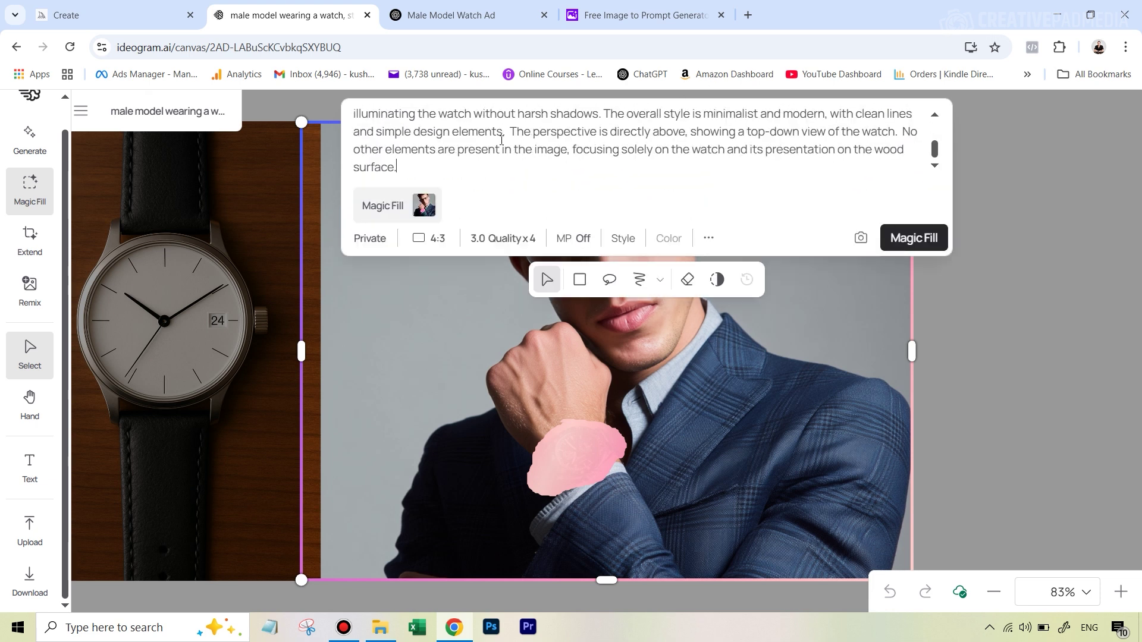
key(BackSpace)
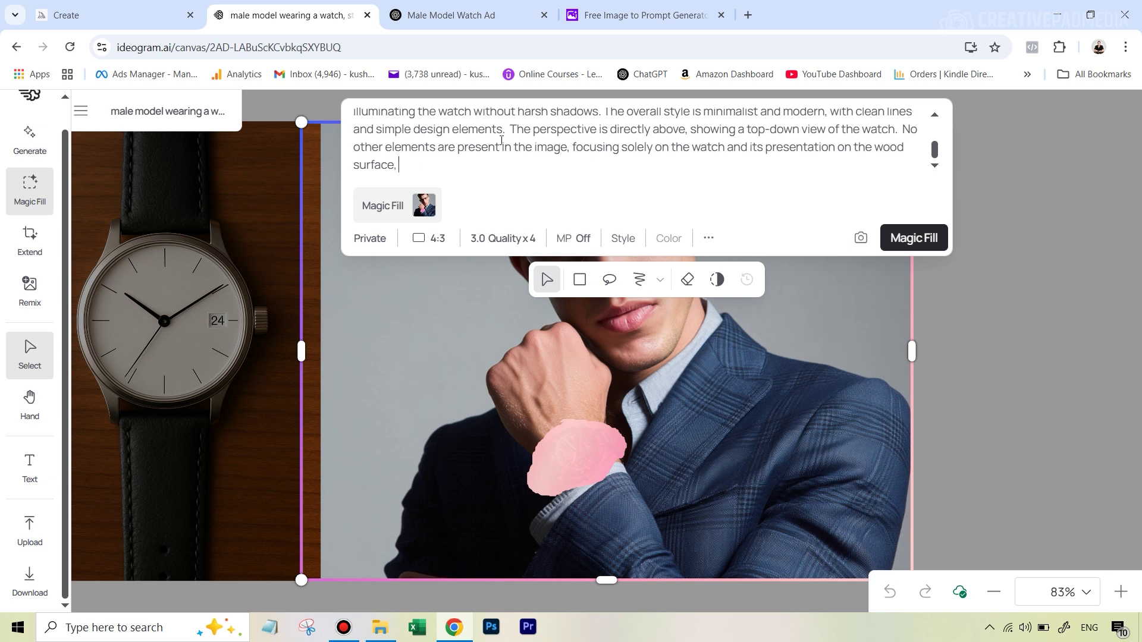
text(, on the right is male m)
text(odel )
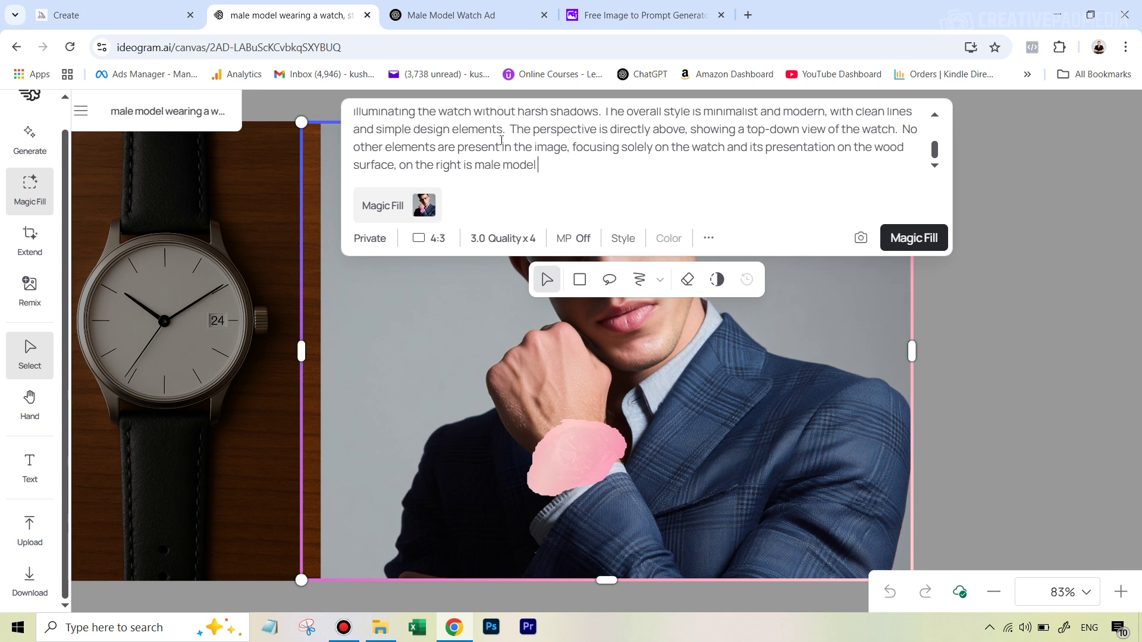
text(wearing a men's watch)
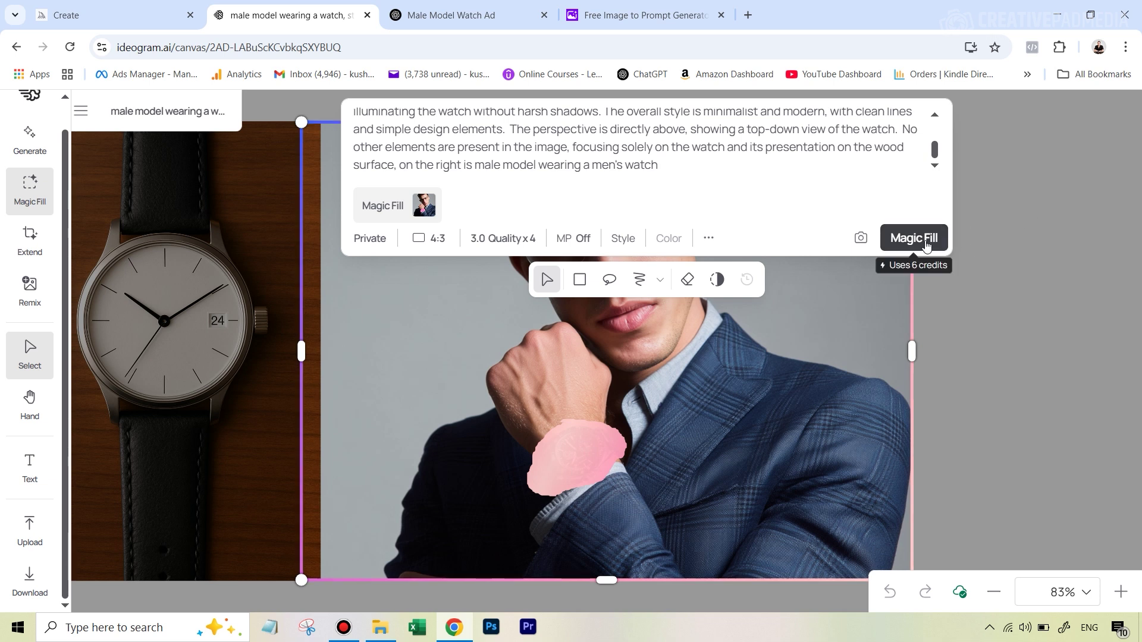
click(994, 592)
click(994, 595)
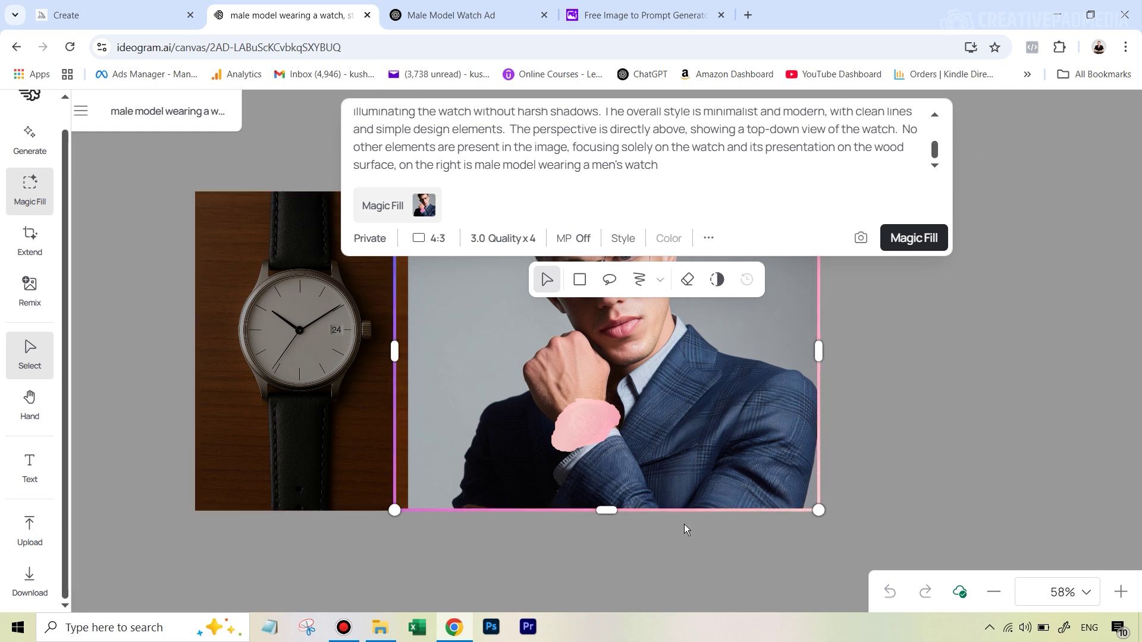
Position the Magic Fill frame over the watch photo and the masked wrist, then generate
drag(681, 383, 497, 384)
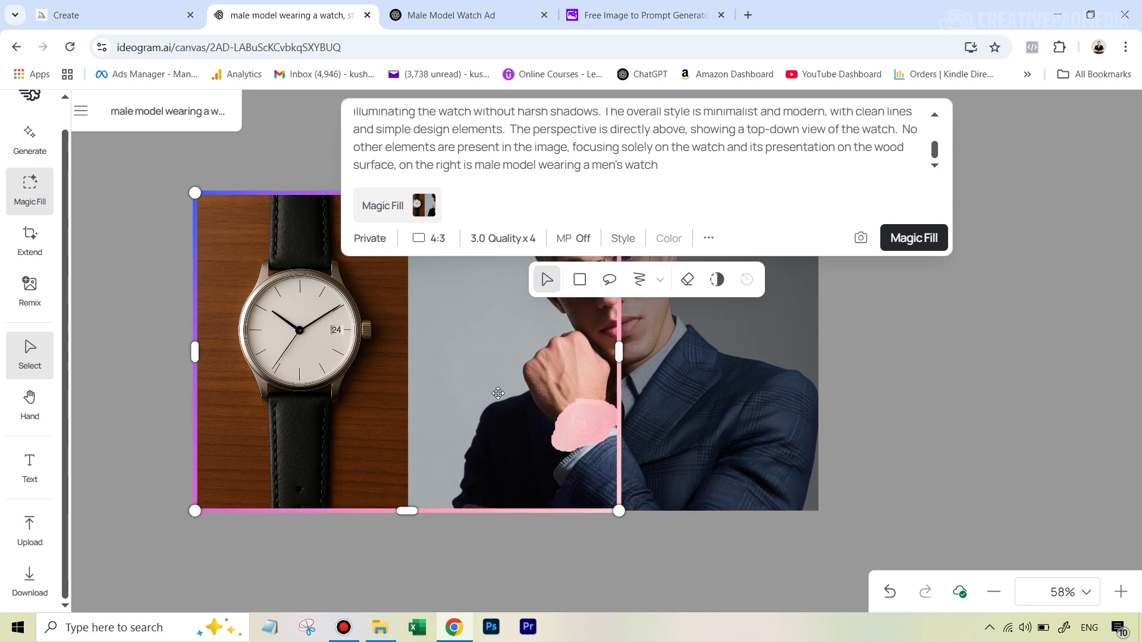
drag(498, 393, 520, 393)
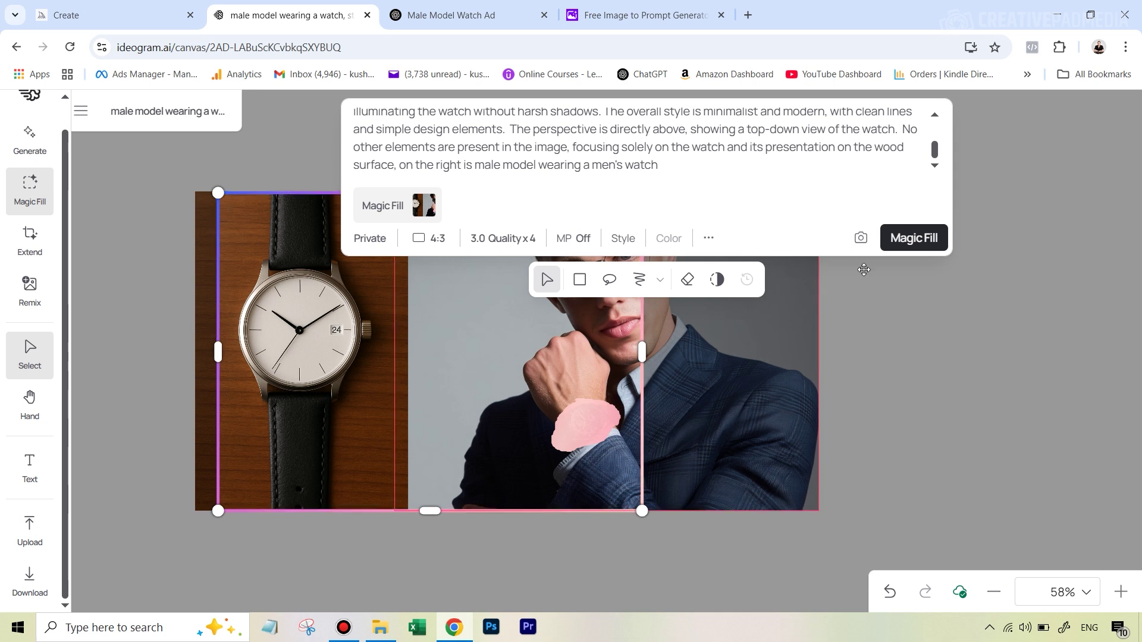
click(914, 239)
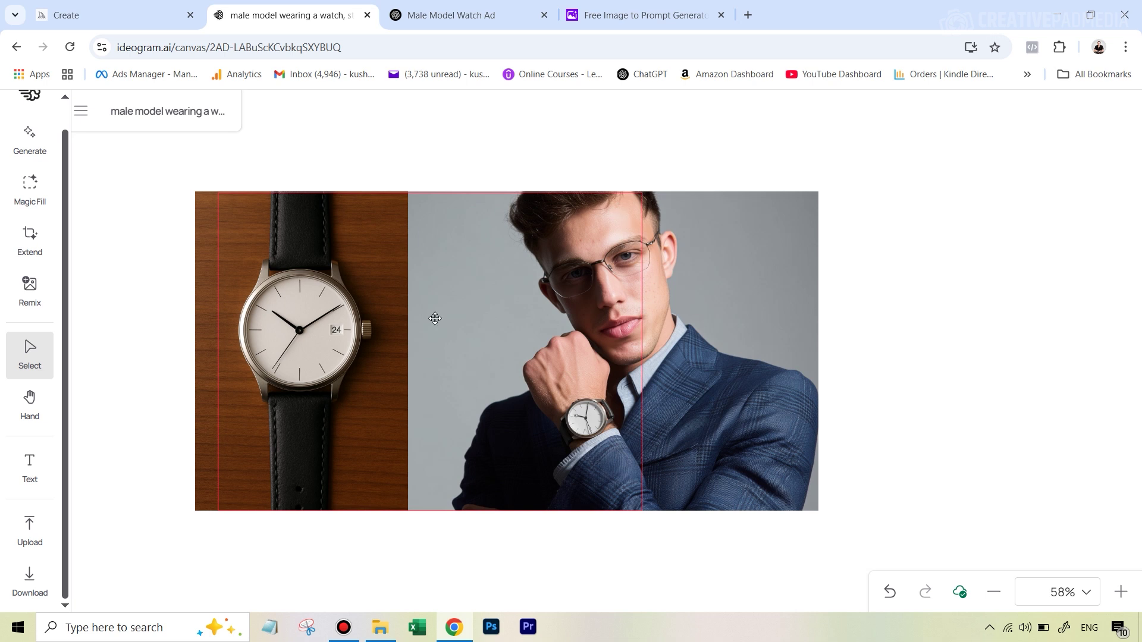
Preview variations 1–4 of the wristwatch fill, leave the fourth on canvas, and select the watch photo
click(451, 297)
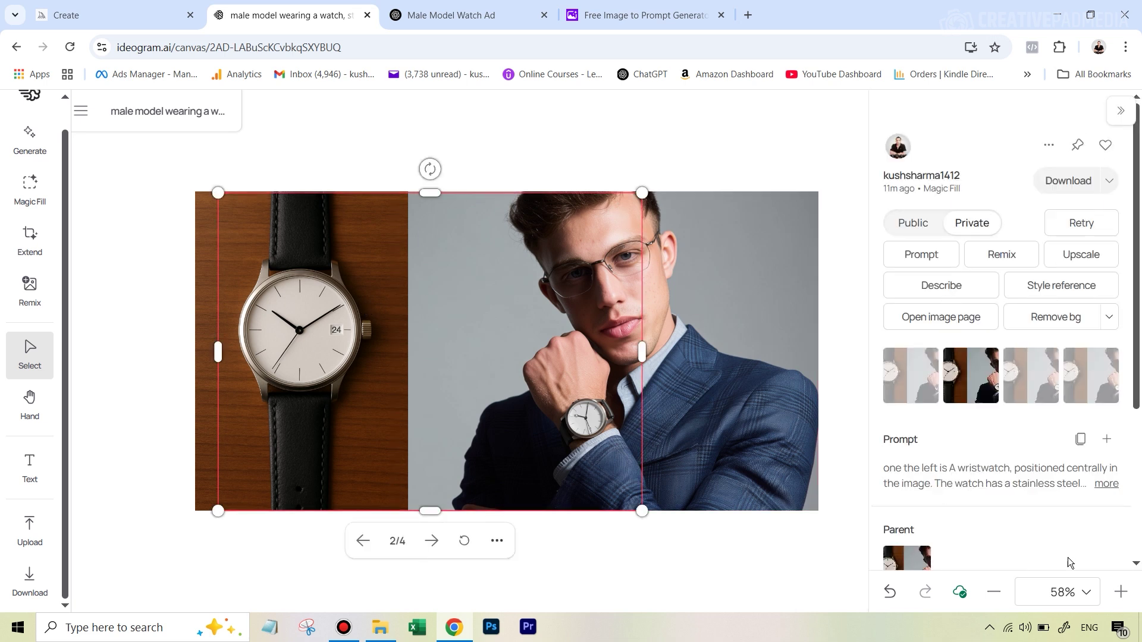
click(1119, 112)
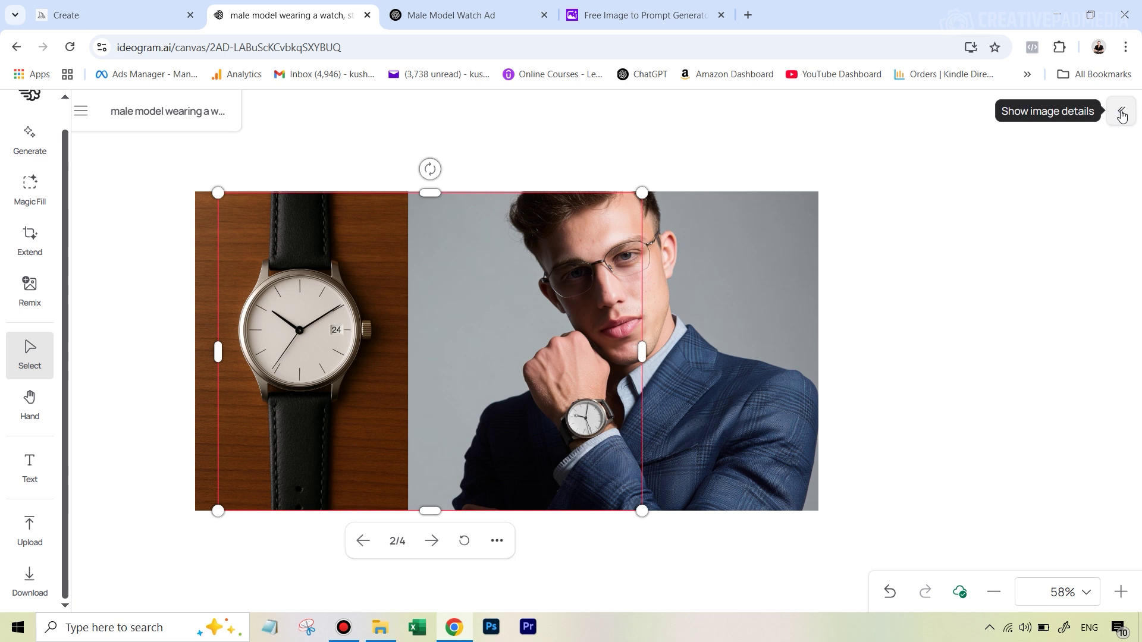
click(1118, 113)
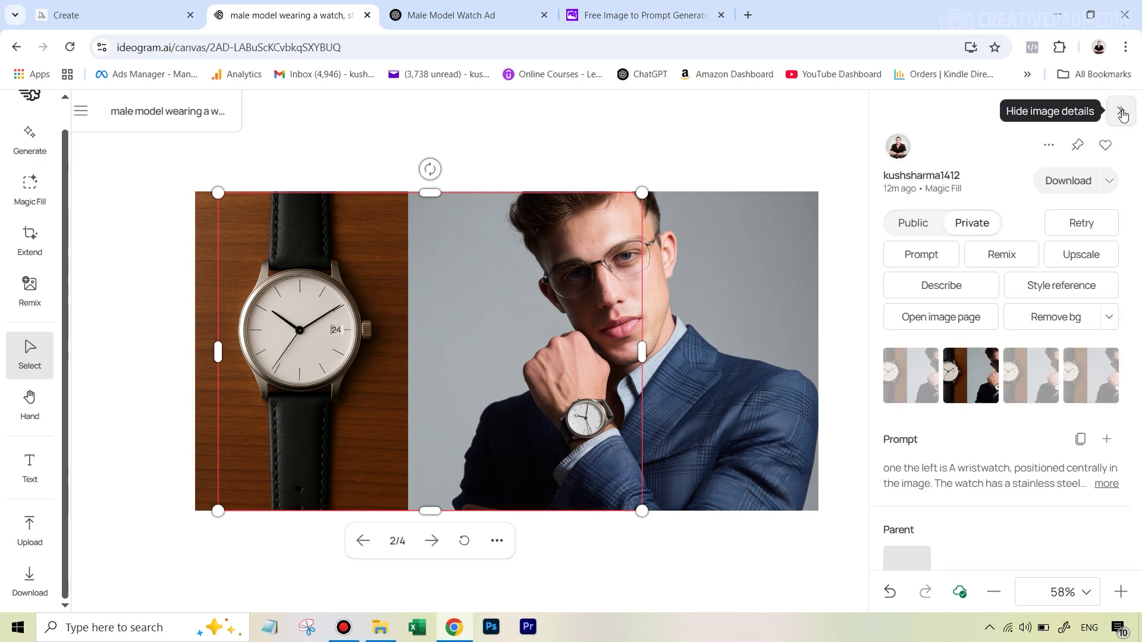
click(914, 381)
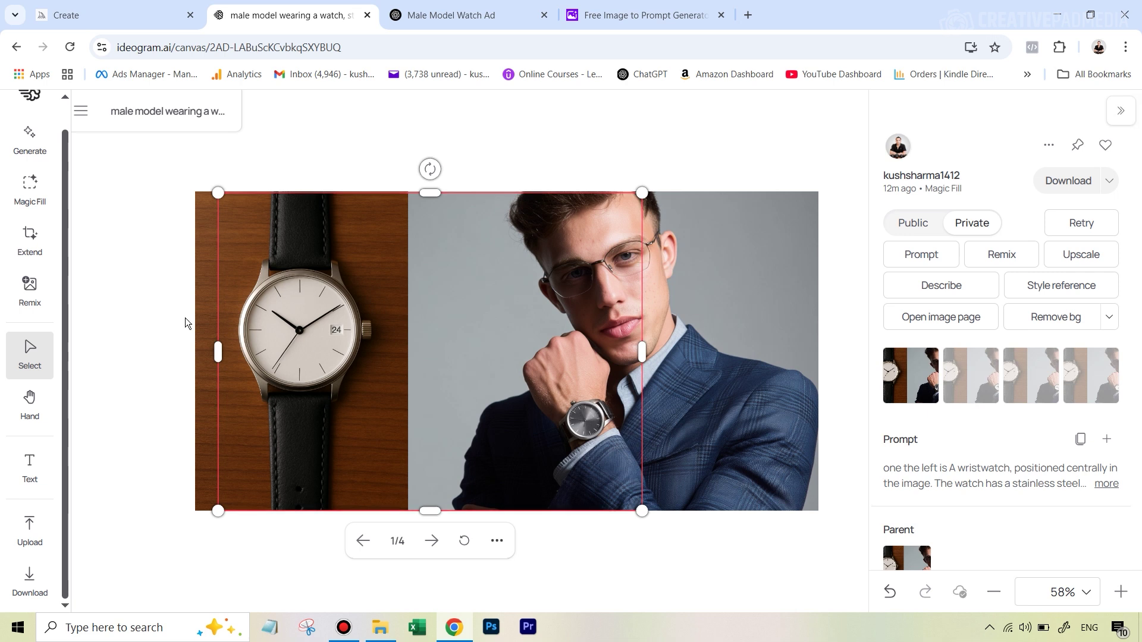
click(963, 373)
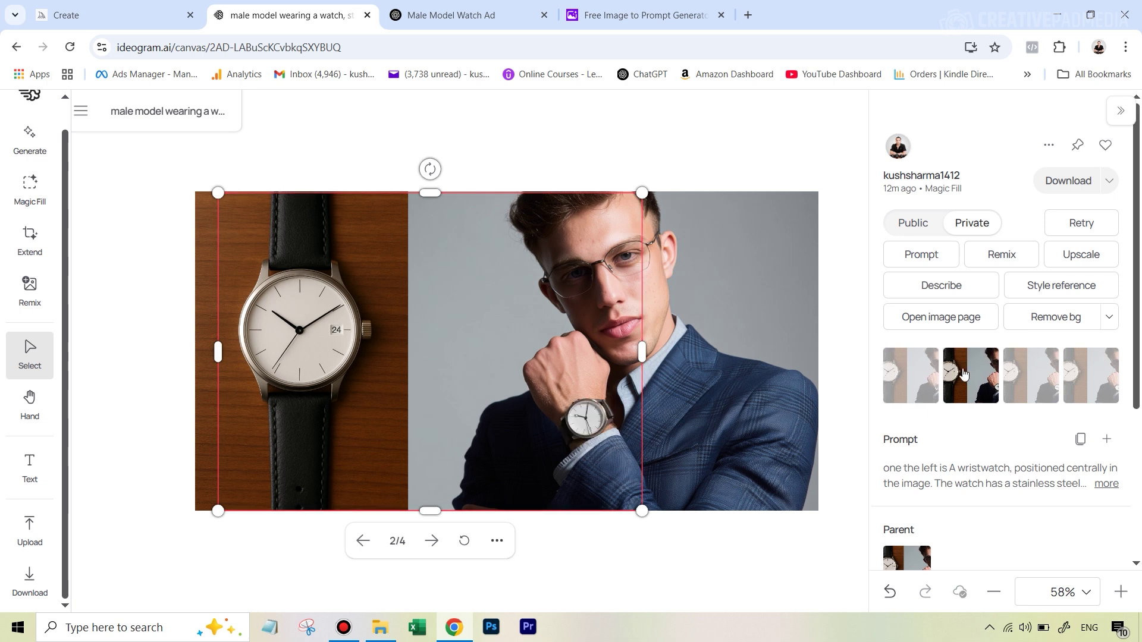
click(1018, 379)
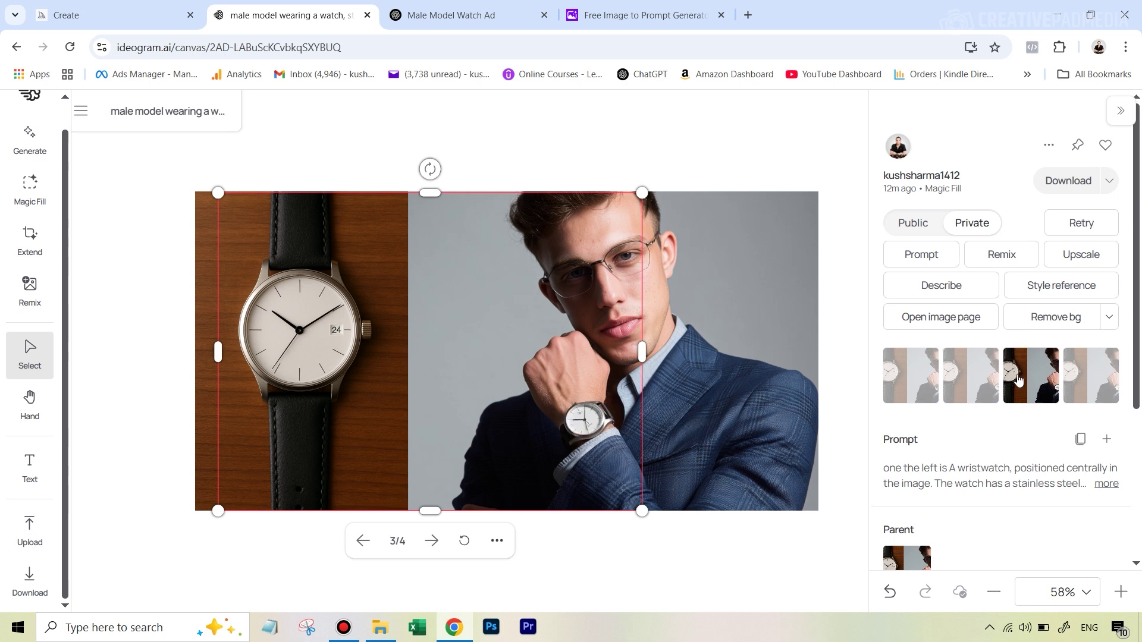
click(1097, 370)
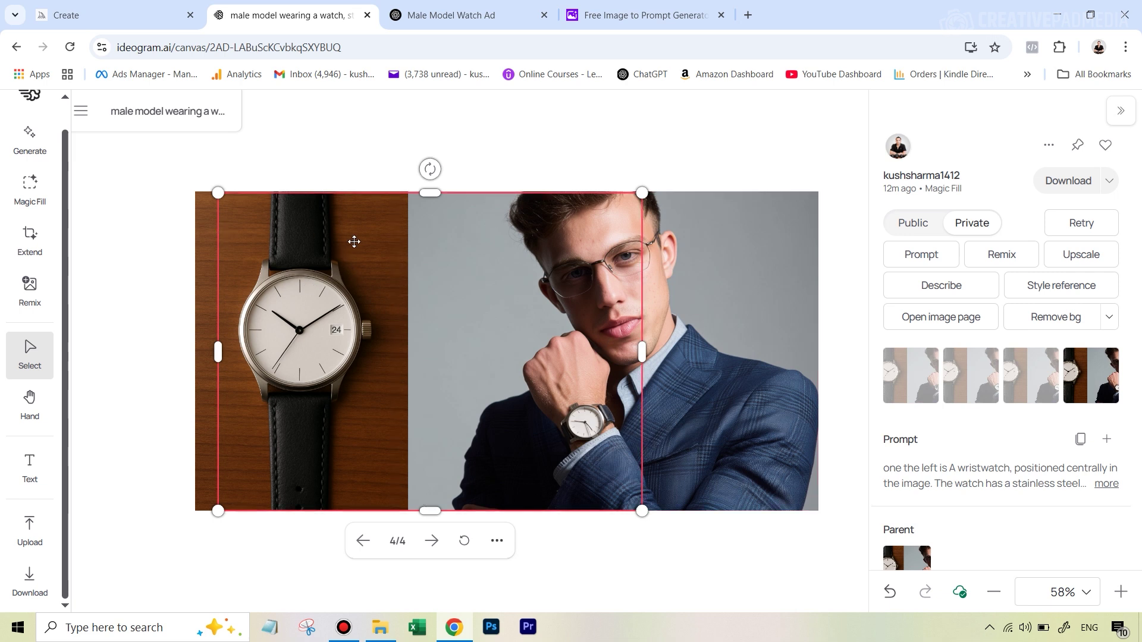
click(211, 315)
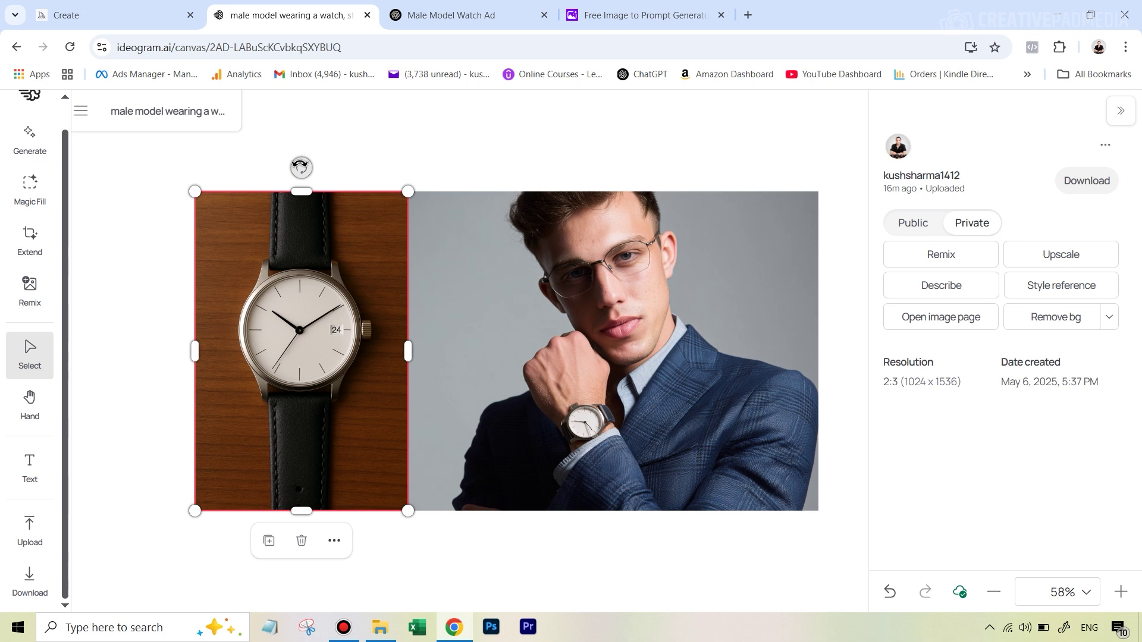
Delete the uploaded watch photo and switch the model image to its third variation
drag(301, 167, 125, 402)
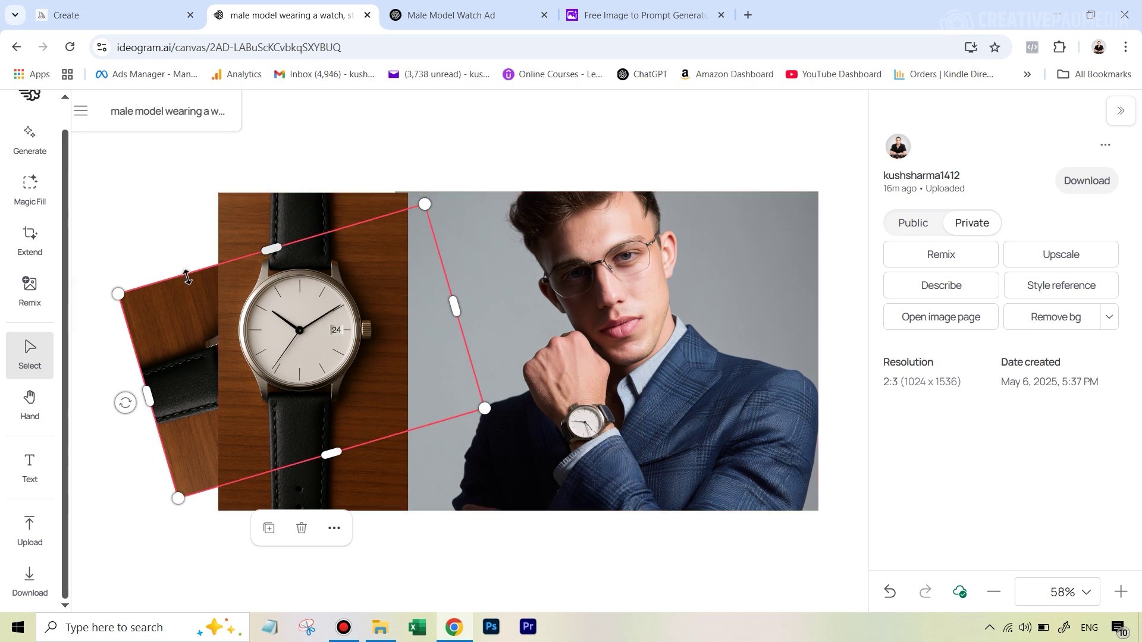
key(Delete)
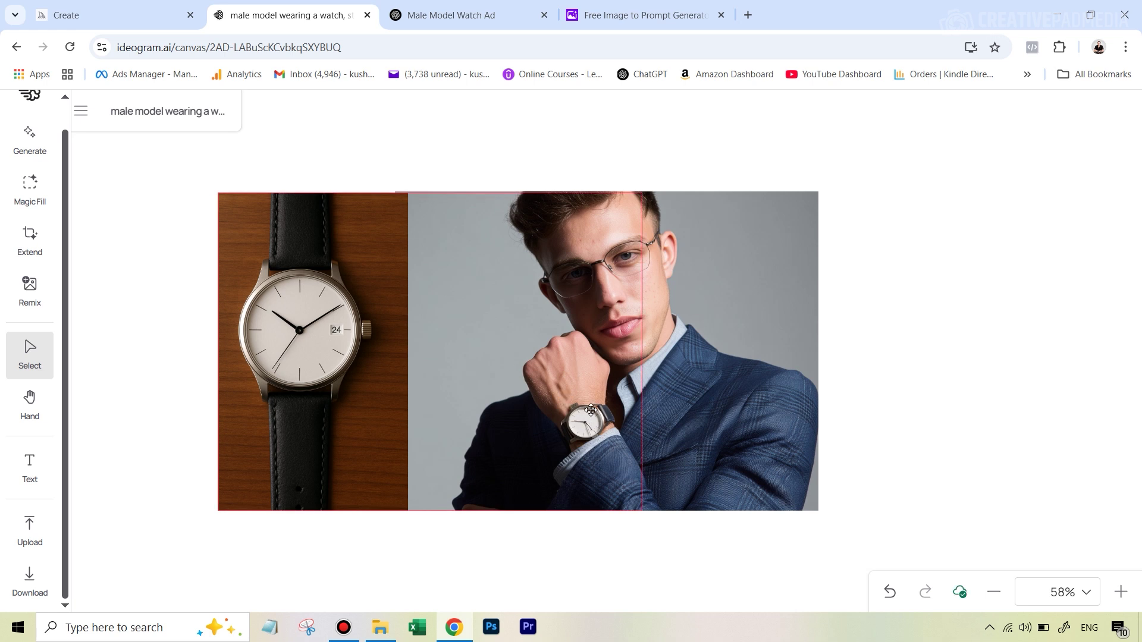
click(531, 344)
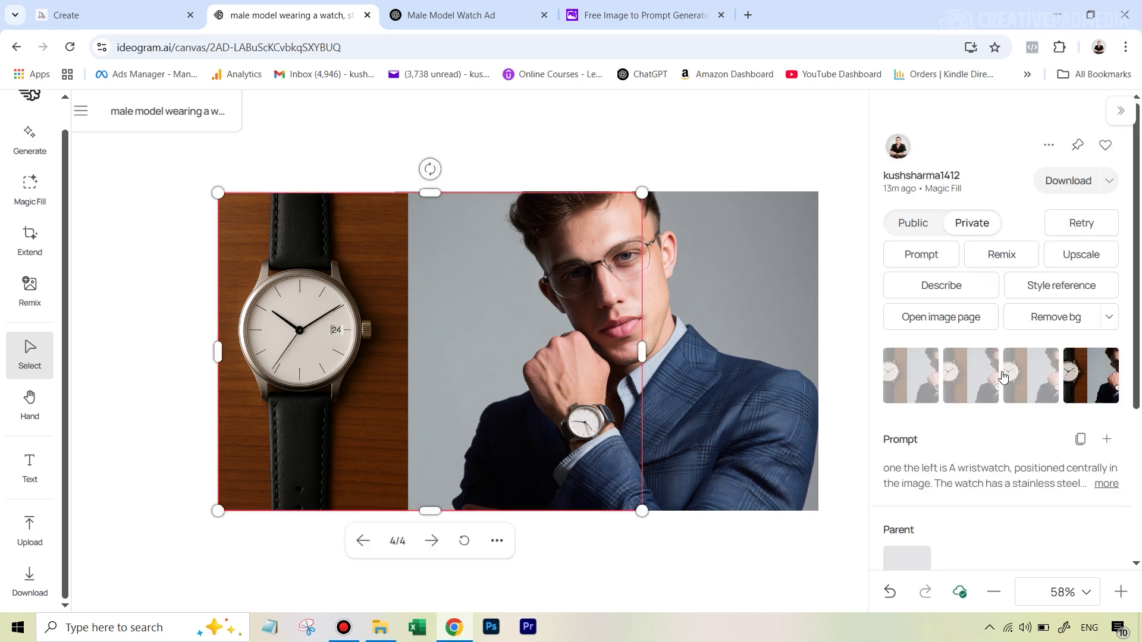
click(1021, 390)
click(963, 388)
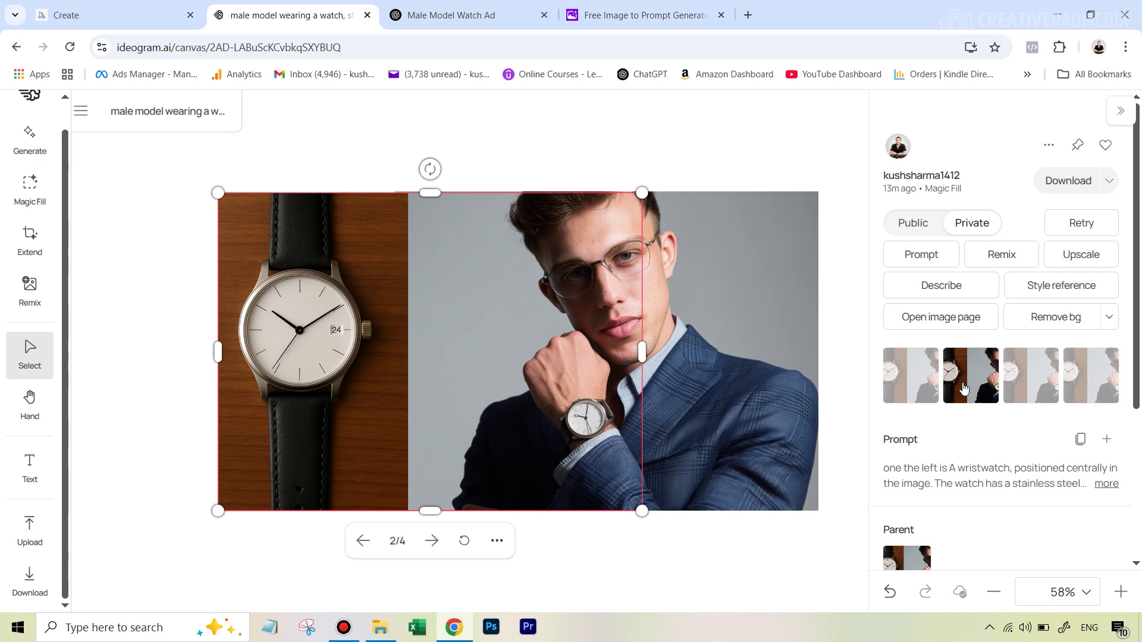
click(920, 390)
click(1017, 389)
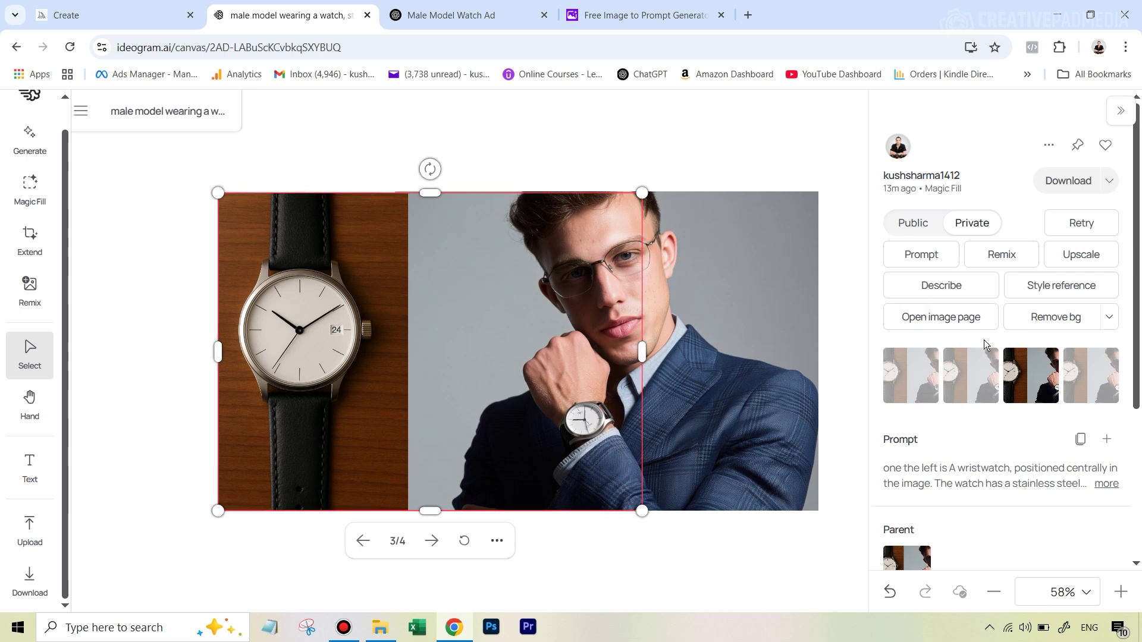
Rerun the wrist Magic Fill, compare the four new variations and keep the second
click(1081, 224)
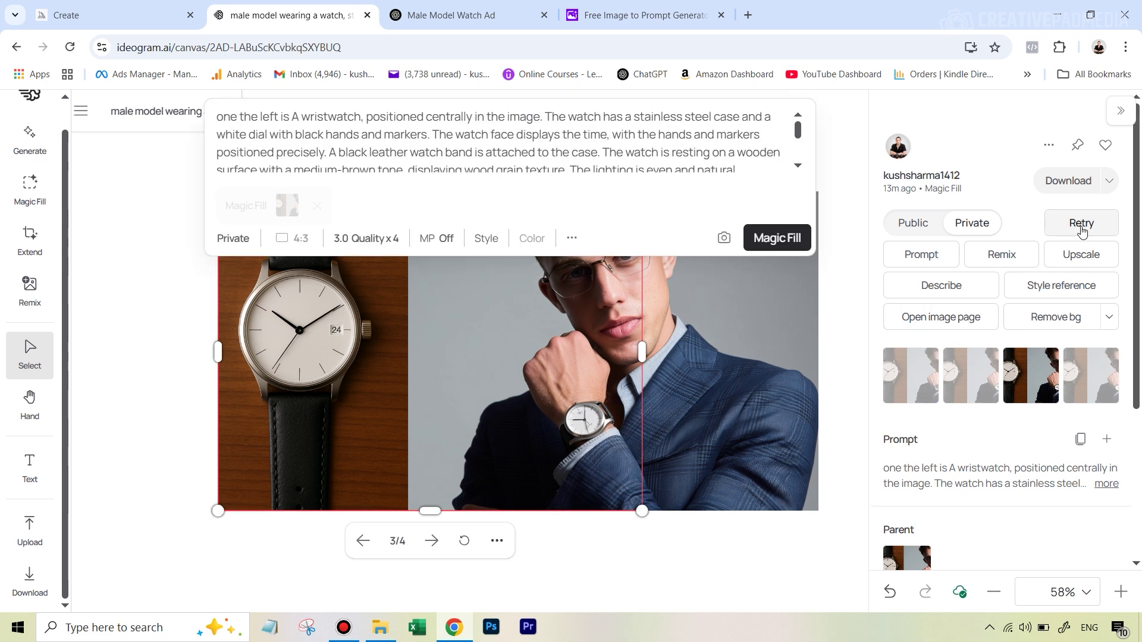
click(792, 235)
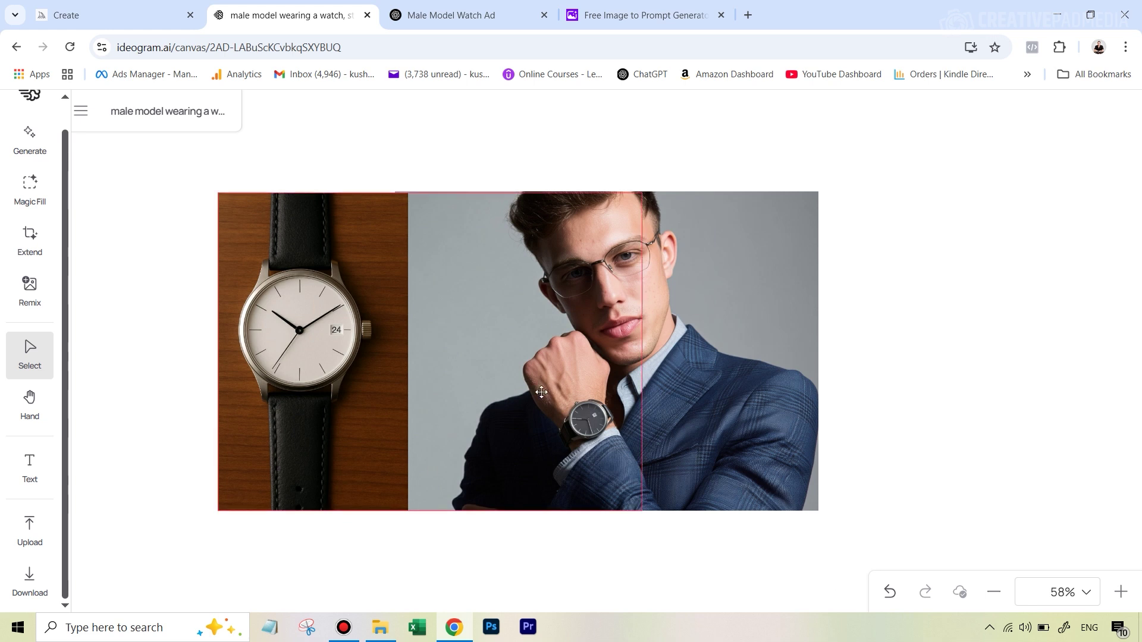
click(399, 355)
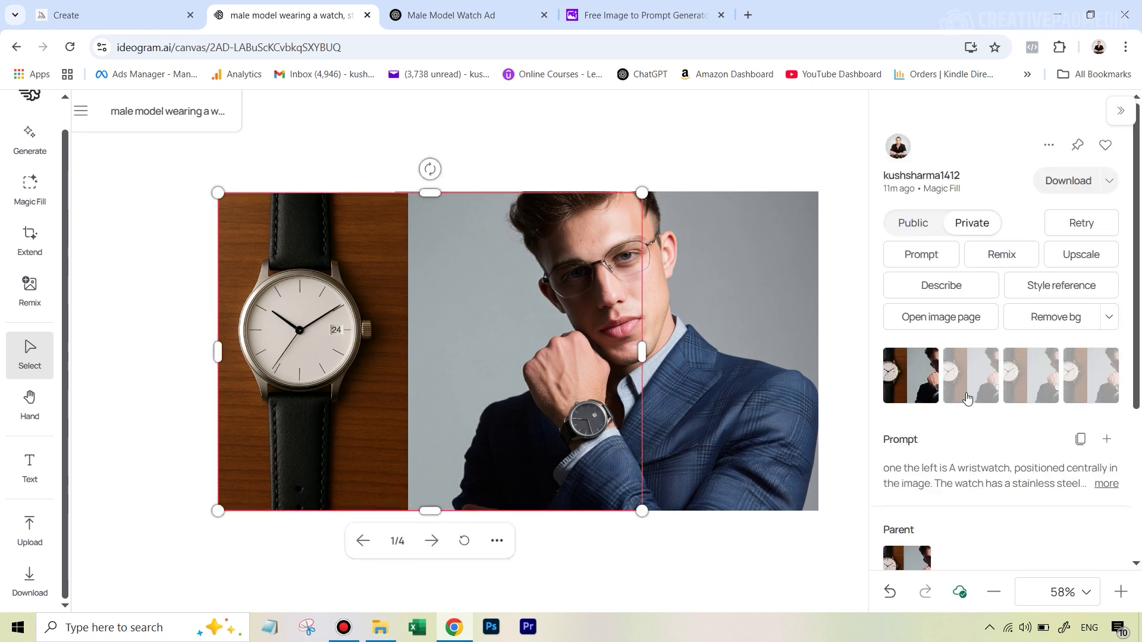
click(960, 388)
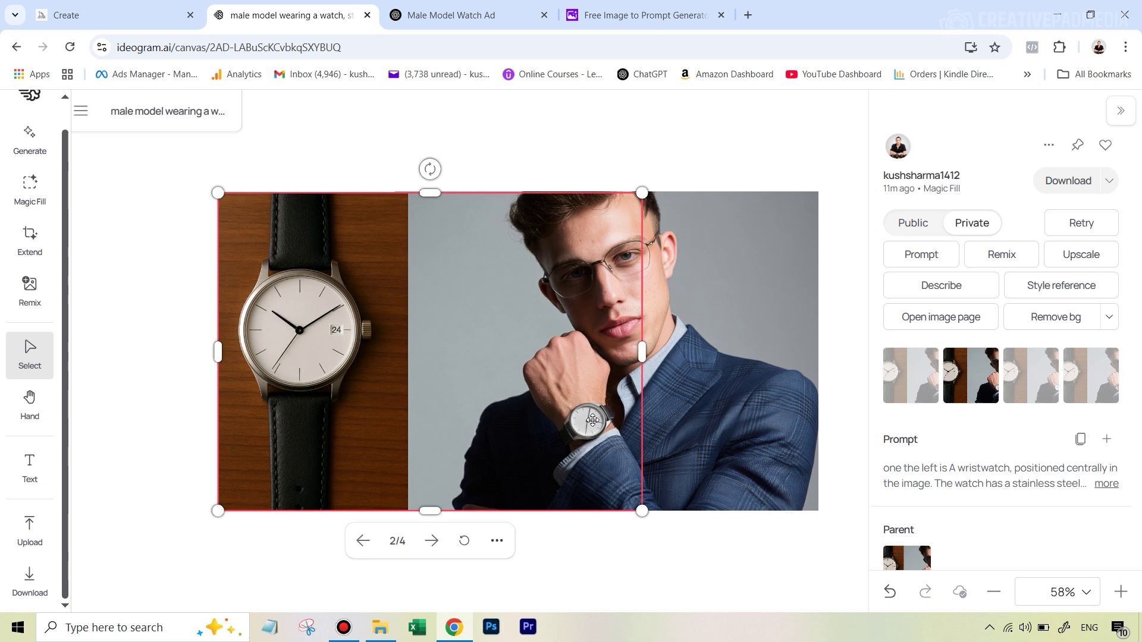
click(1041, 368)
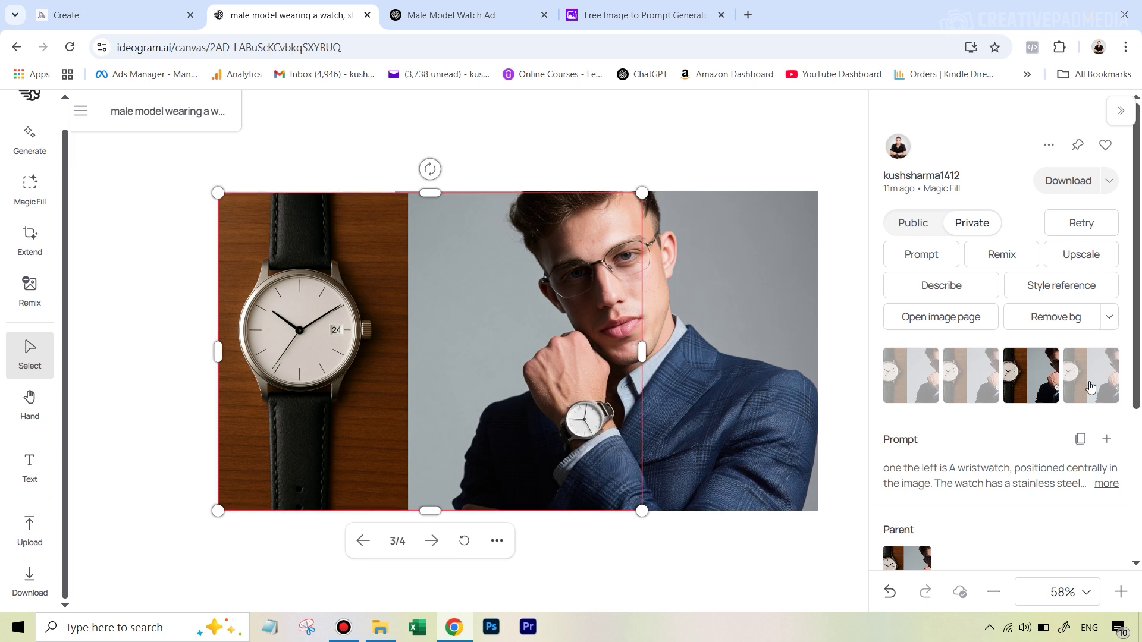
click(1091, 387)
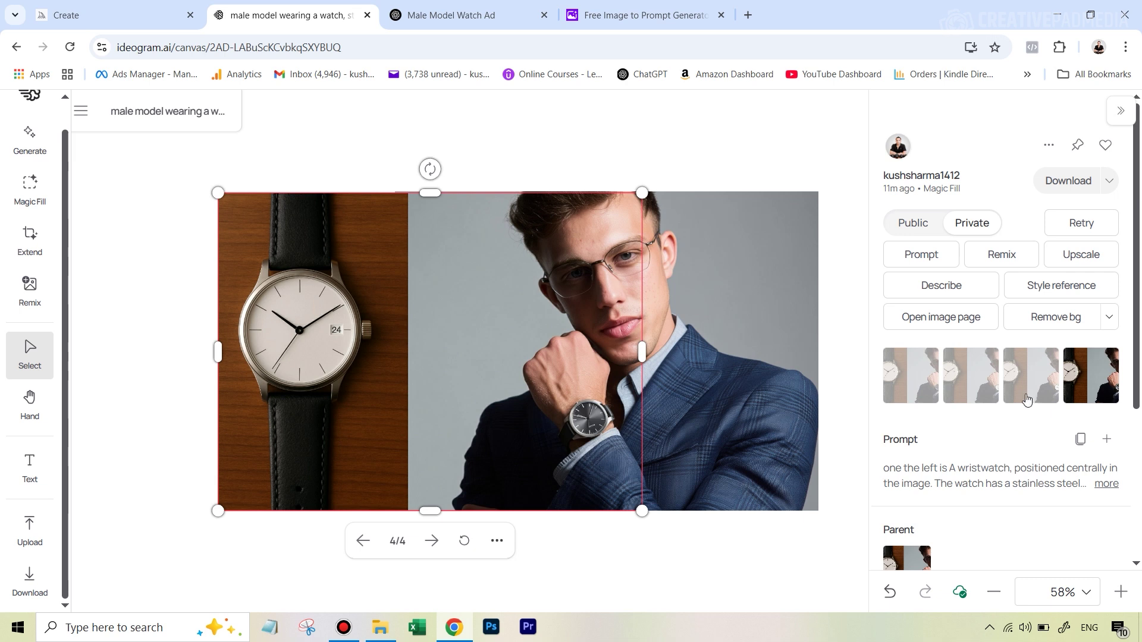
click(964, 380)
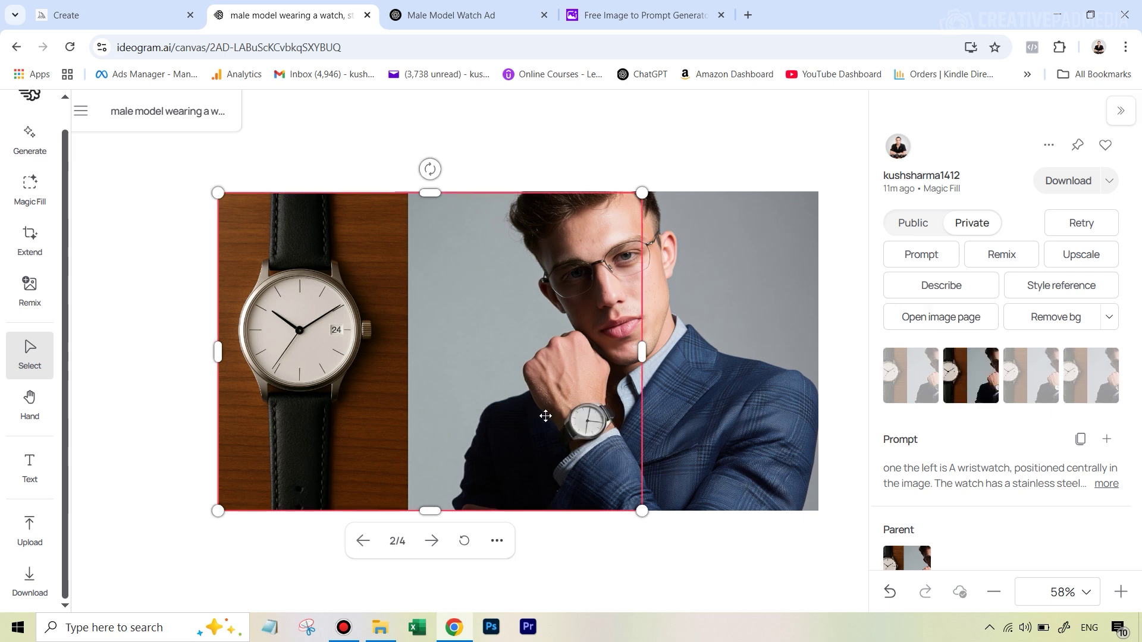
Download only the model-with-watch portrait as a 1191 × 924 PNG and preview the file
click(29, 580)
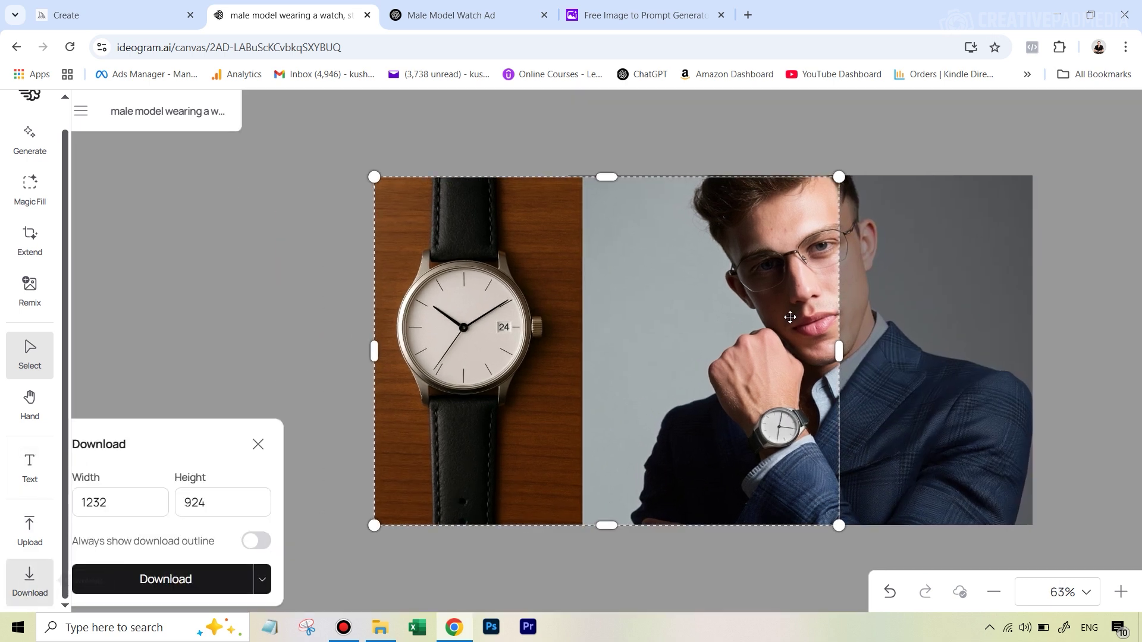
drag(625, 319, 817, 321)
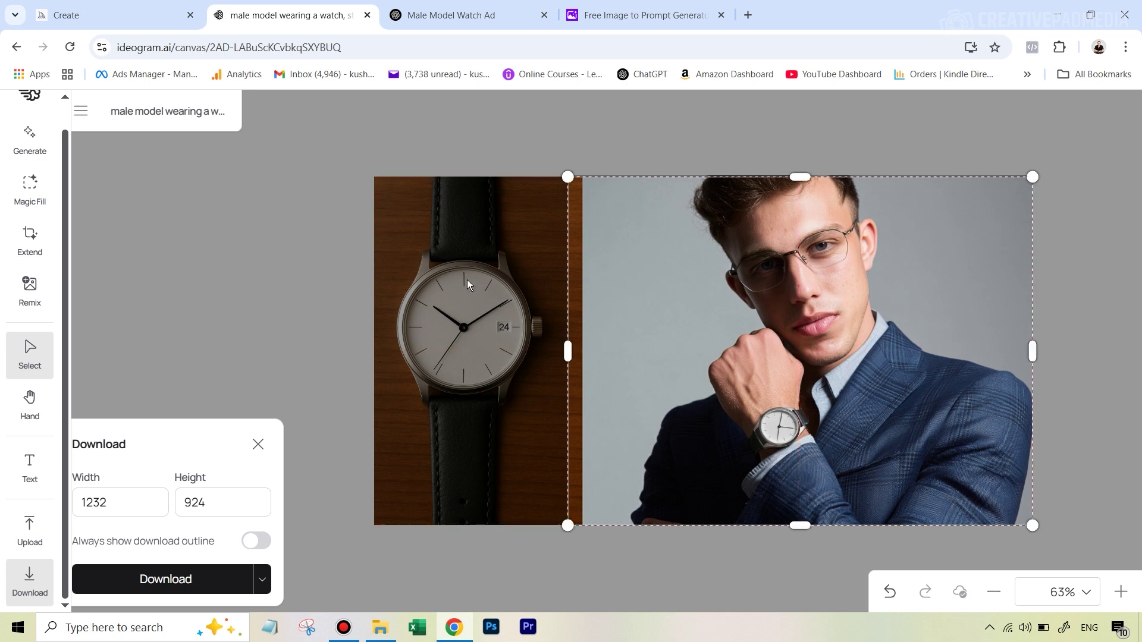
mouse_move(568, 351)
mouse_down()
mouse_move(597, 351)
mouse_move(582, 350)
mouse_up()
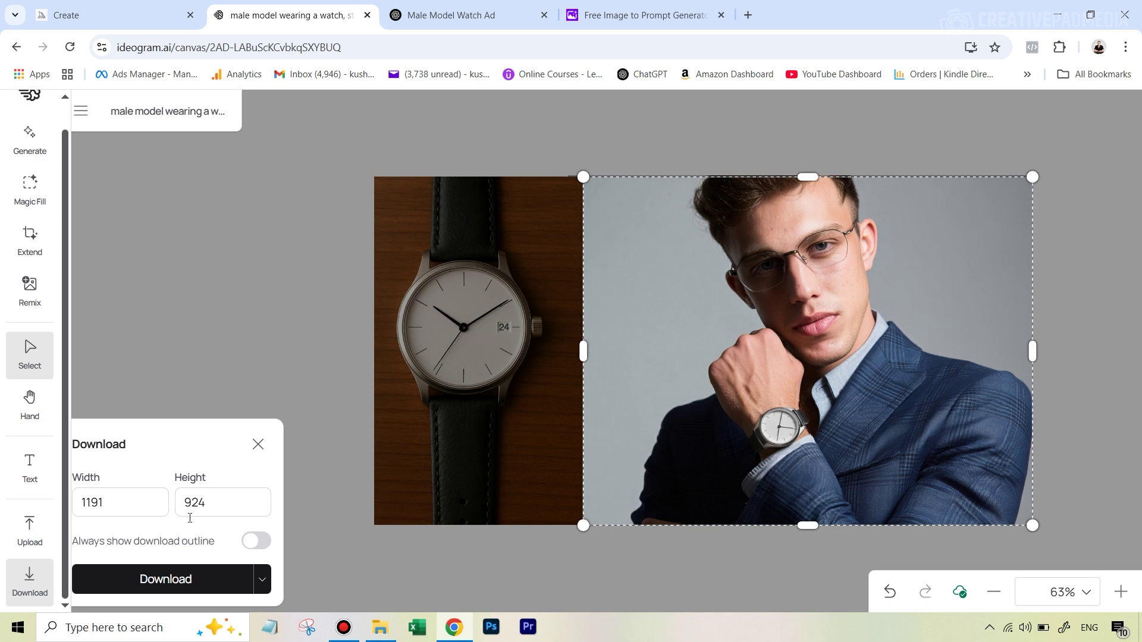
click(181, 579)
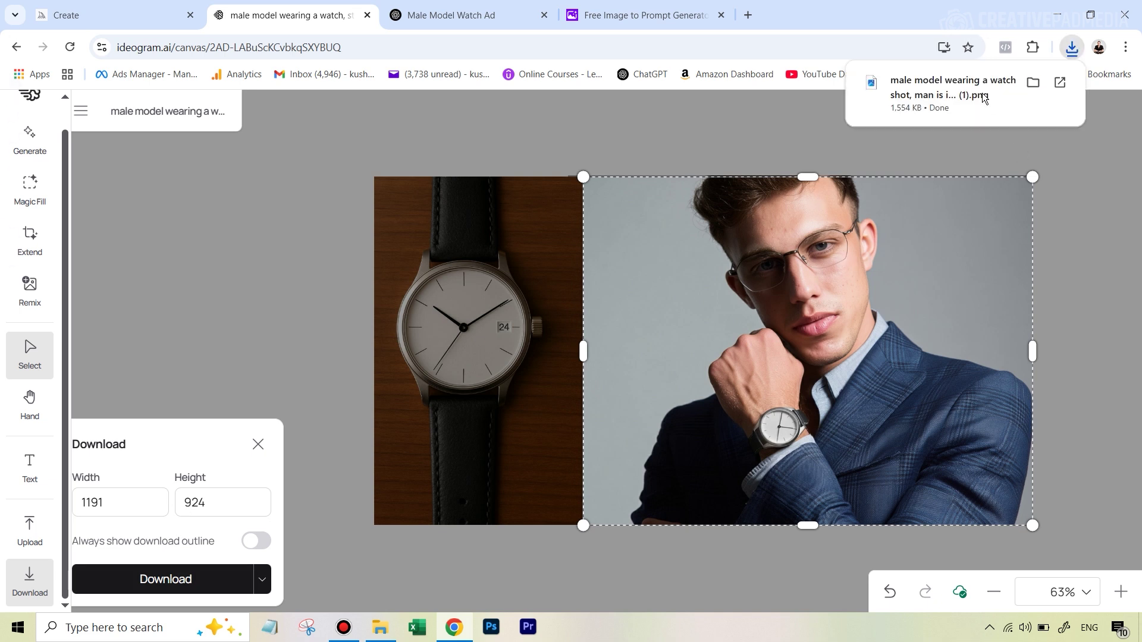
click(984, 95)
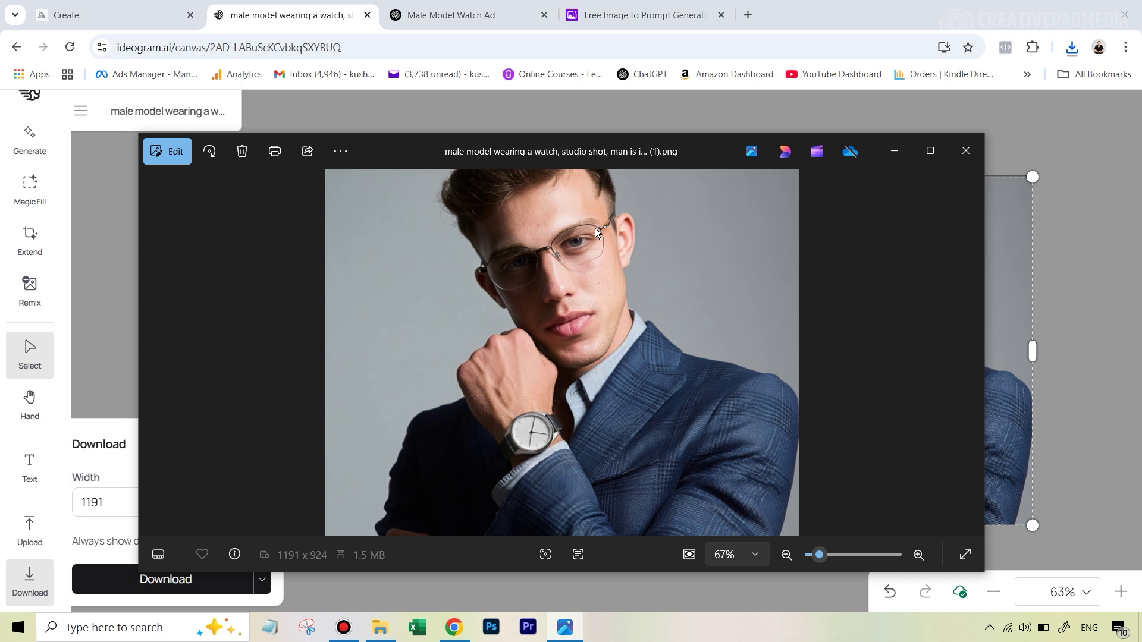
click(965, 151)
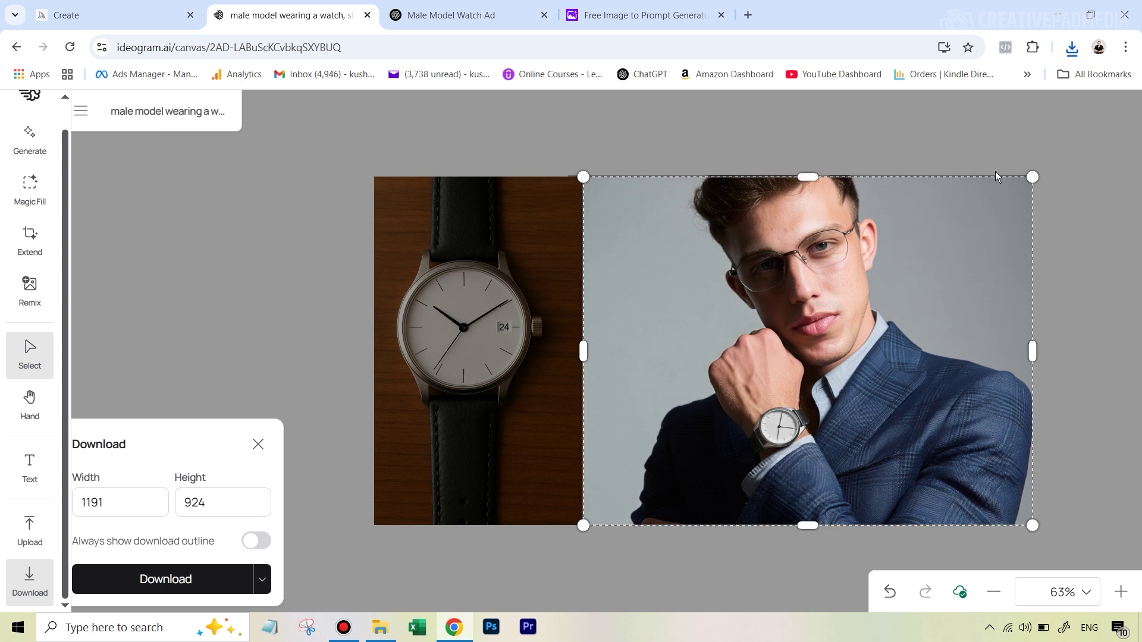
Review the black-framed eyeglasses image generated in ChatGPT, then go back to Ideogram
click(452, 15)
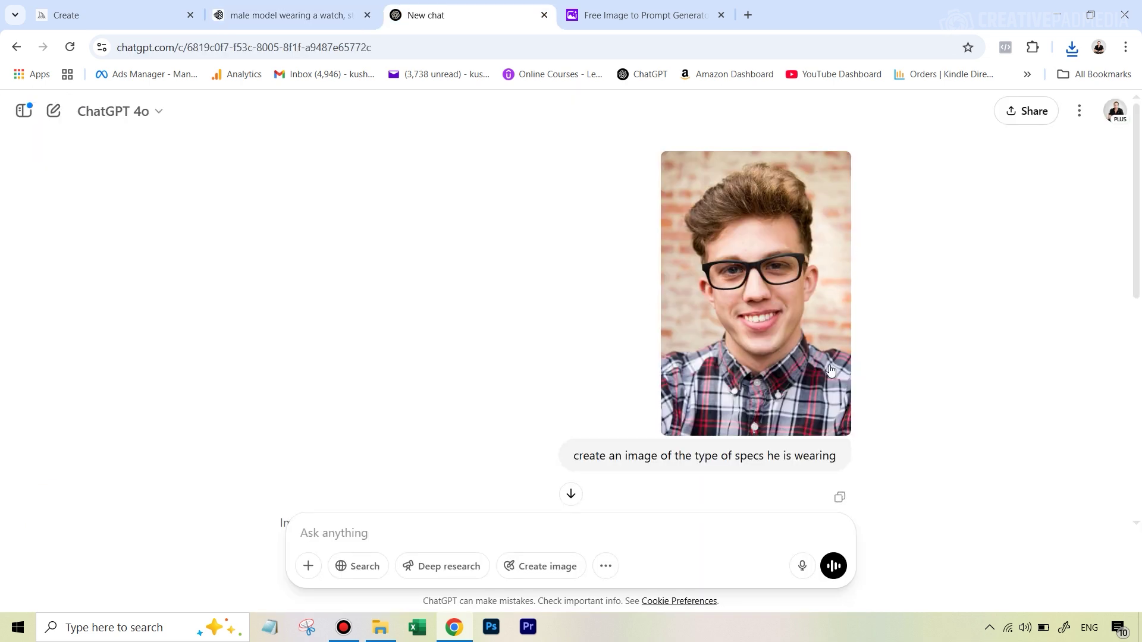
scroll(638, 319, down, 3)
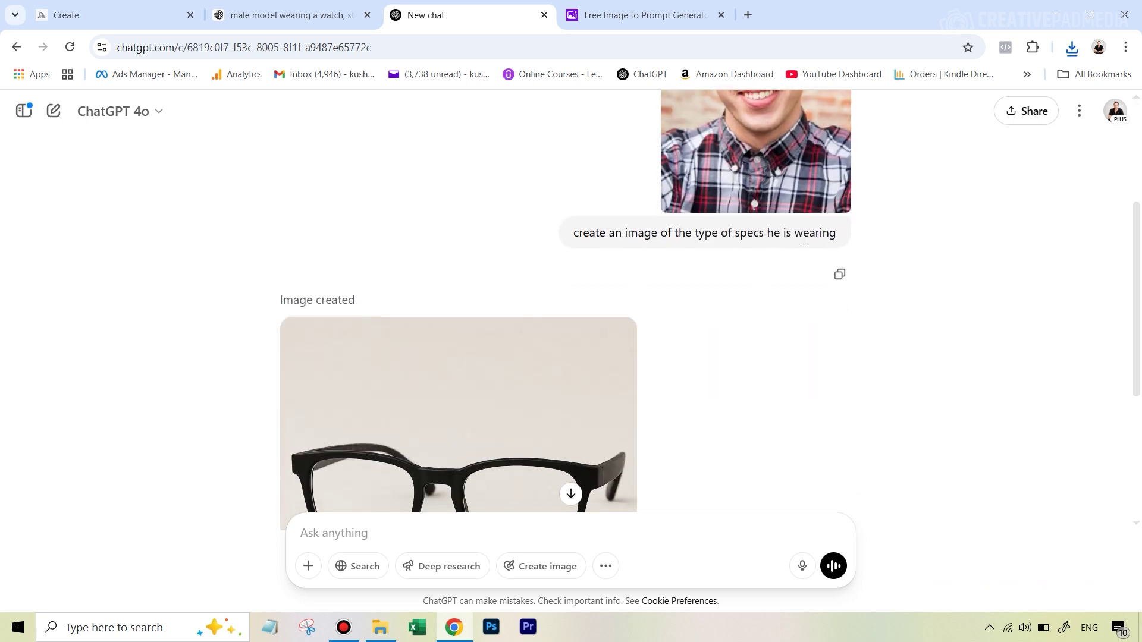
scroll(672, 337, down, 3)
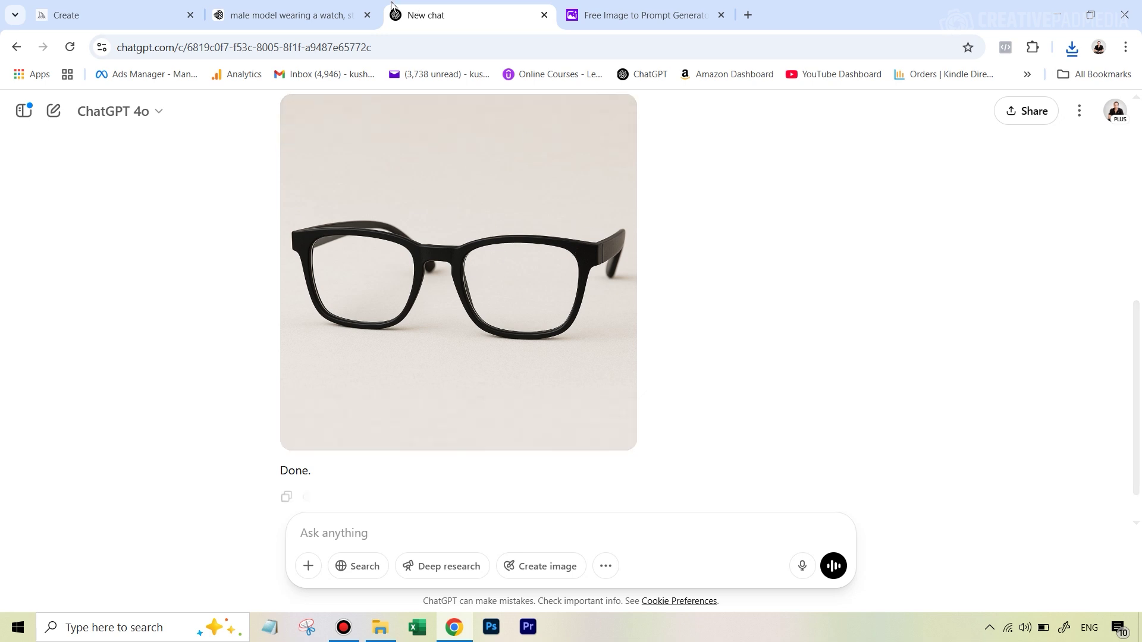
click(286, 15)
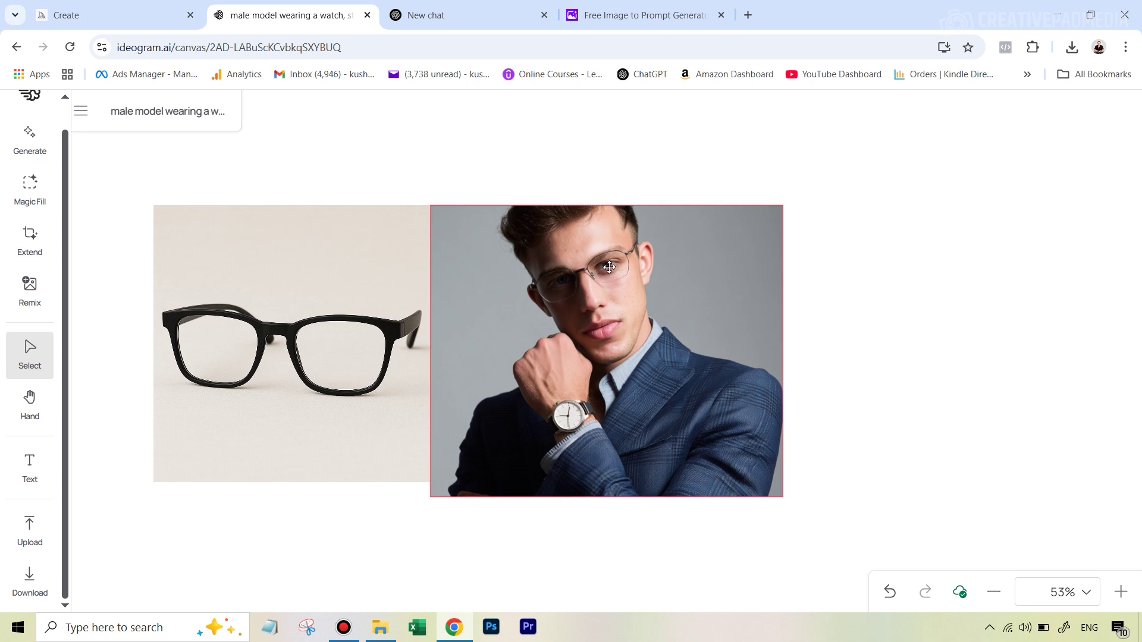
Paint a Magic Fill brush mask over the model's glasses, lenses and temple
click(24, 200)
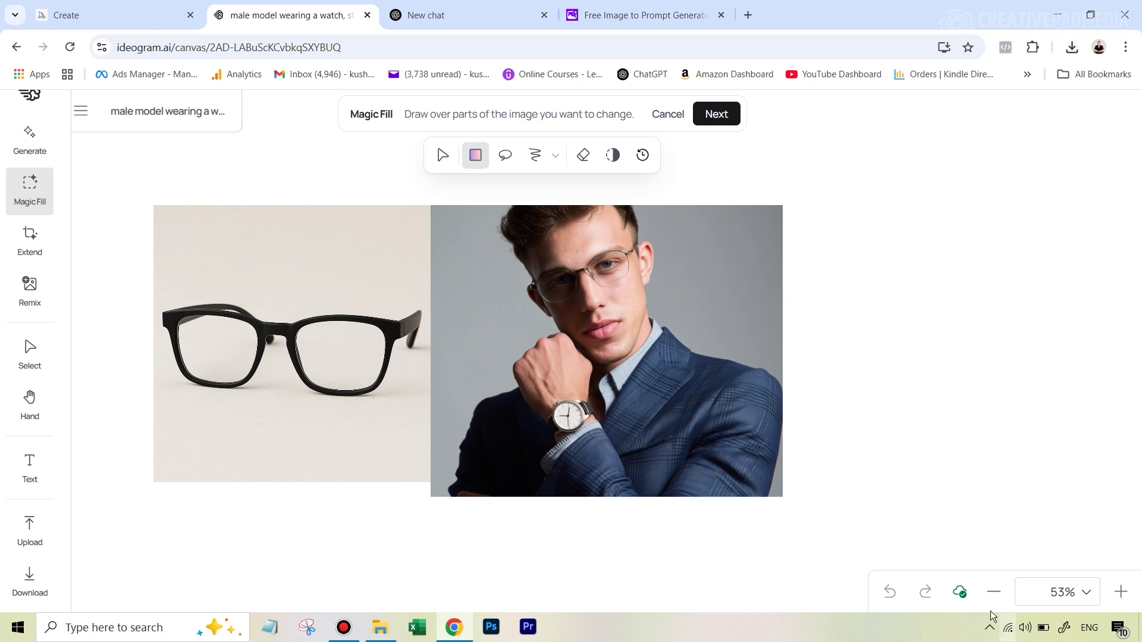
click(1121, 593)
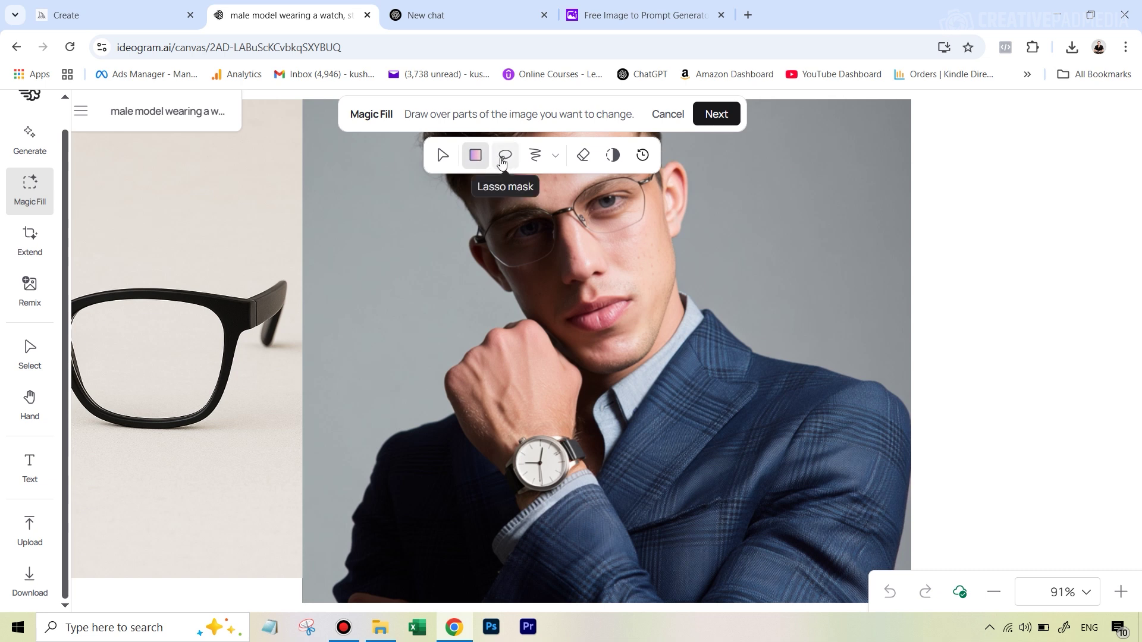
click(536, 156)
right_click(538, 191)
key(Escape)
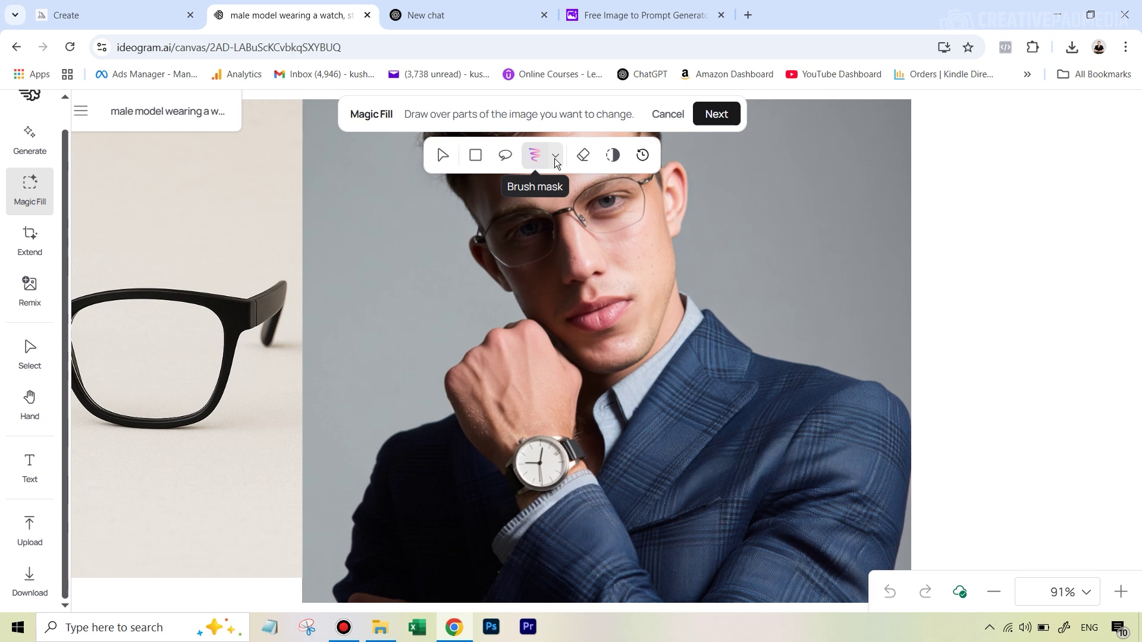
click(554, 156)
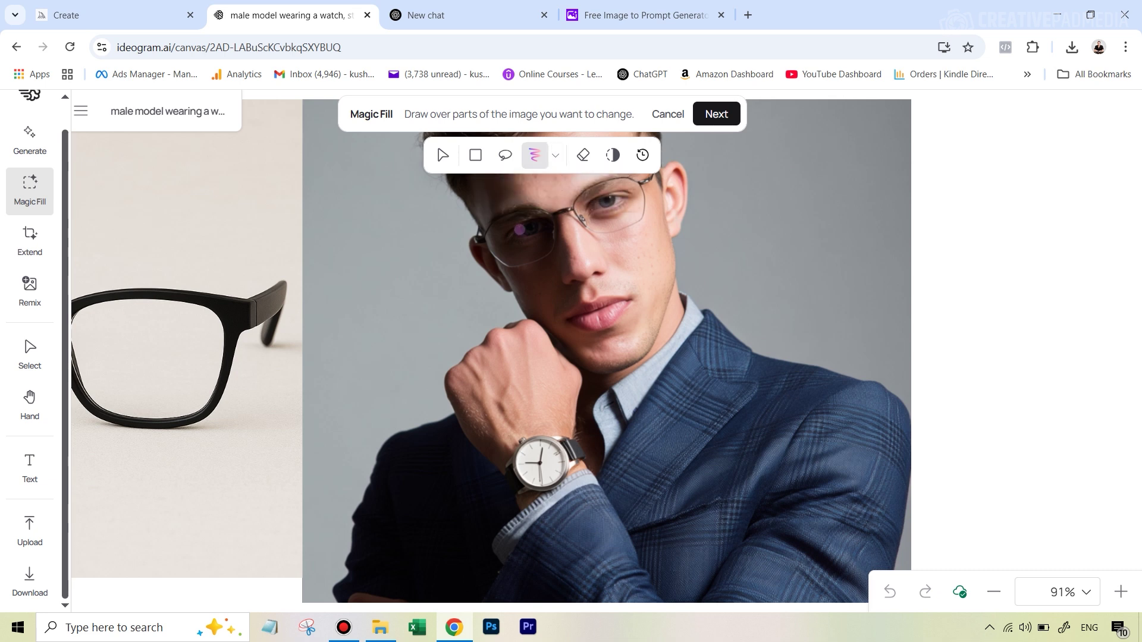
mouse_move(505, 216)
mouse_down()
mouse_move(505, 260)
mouse_move(537, 257)
mouse_move(552, 247)
mouse_move(552, 216)
mouse_move(511, 216)
mouse_move(578, 219)
mouse_move(558, 214)
mouse_move(603, 182)
mouse_move(639, 189)
mouse_move(641, 218)
mouse_move(615, 228)
mouse_move(589, 229)
mouse_move(574, 209)
mouse_up()
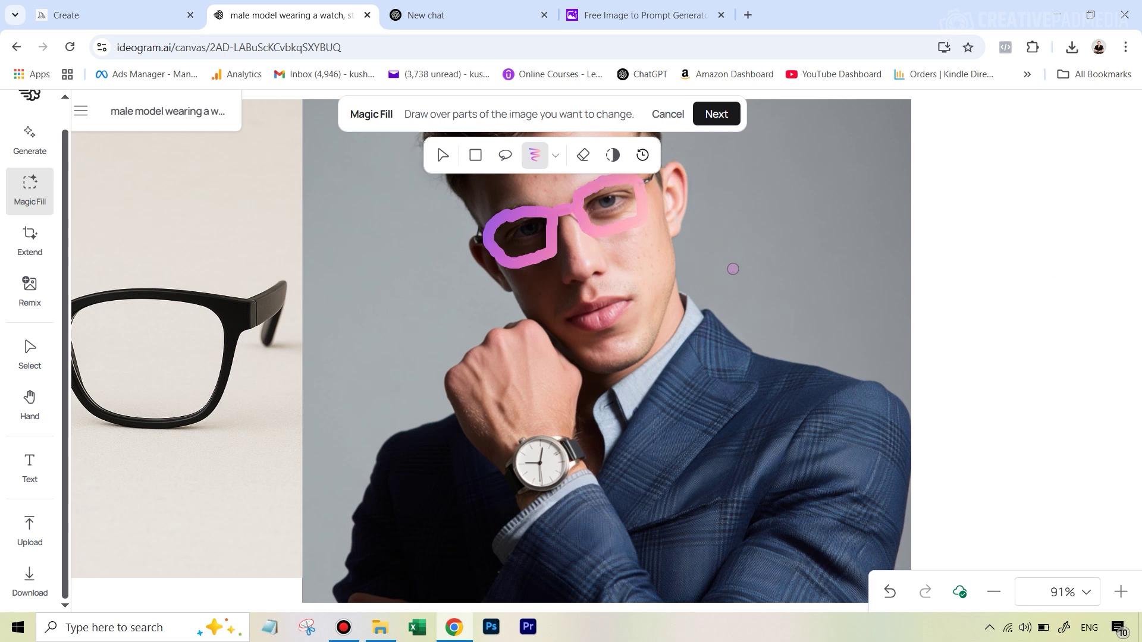
key(h)
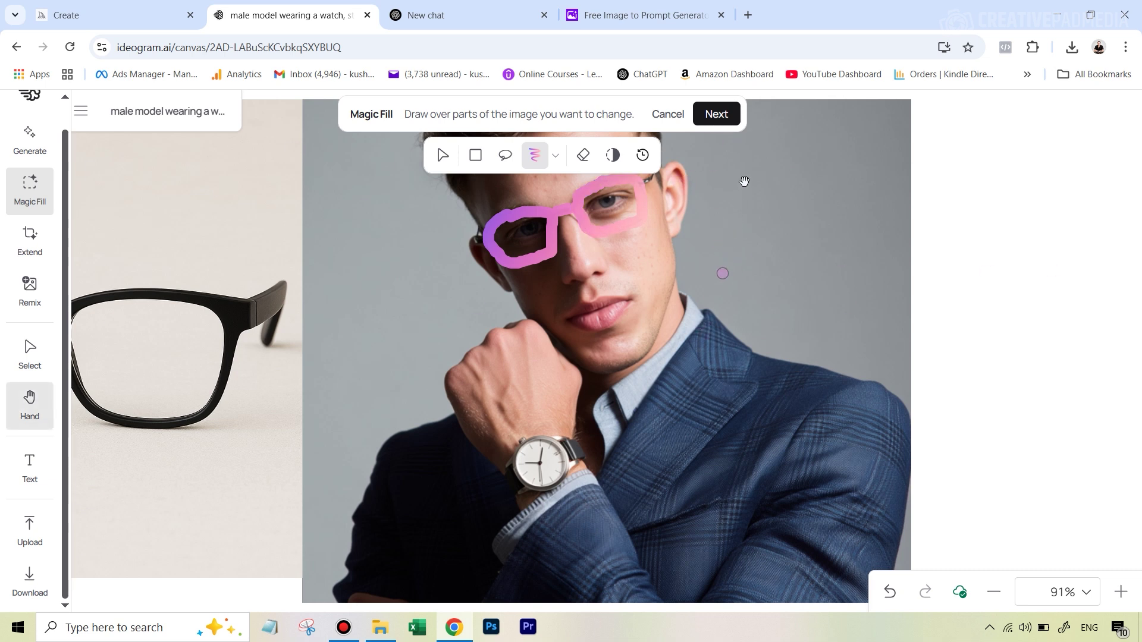
drag(747, 173, 738, 262)
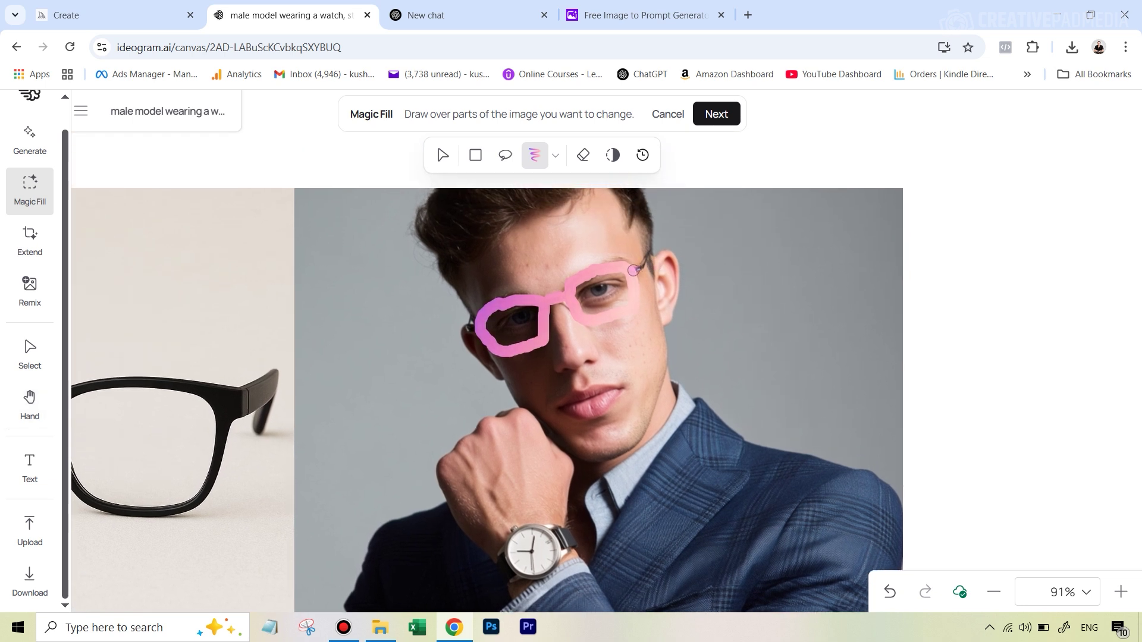
drag(633, 270, 649, 251)
click(717, 114)
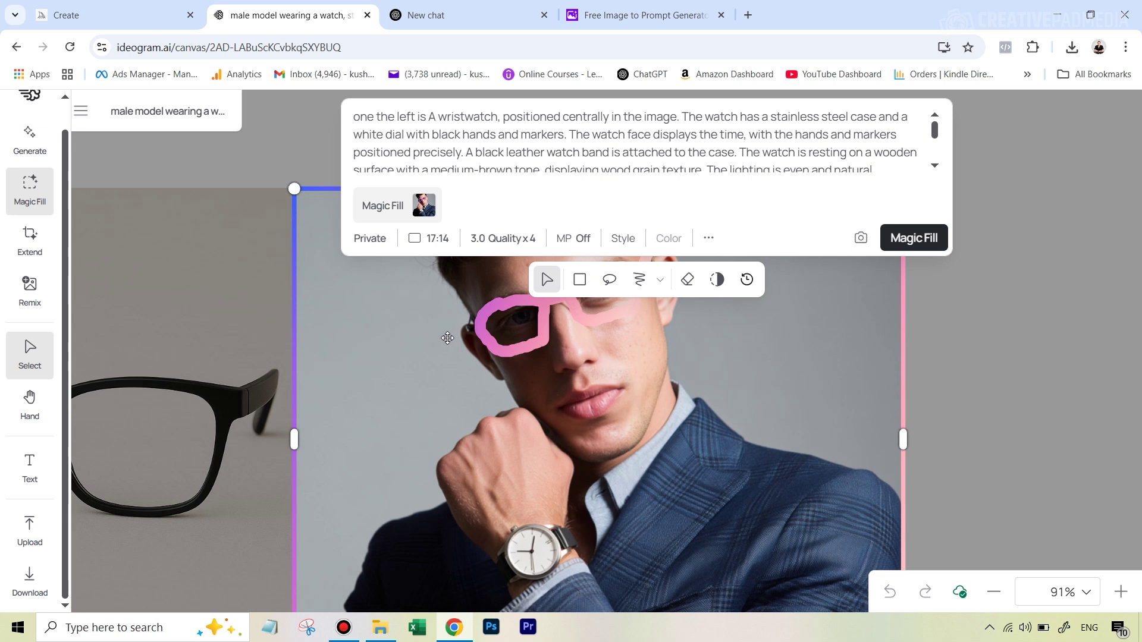
Copy the eyeglasses description from the imageprompt.org image-to-prompt site
click(641, 15)
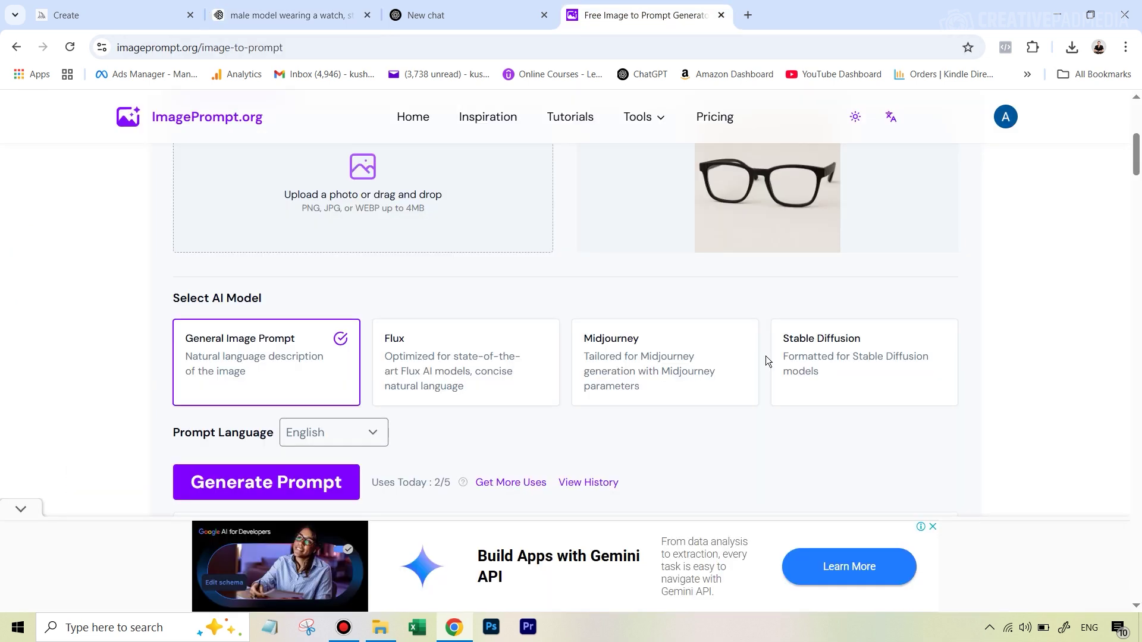
scroll(730, 223, up, 1)
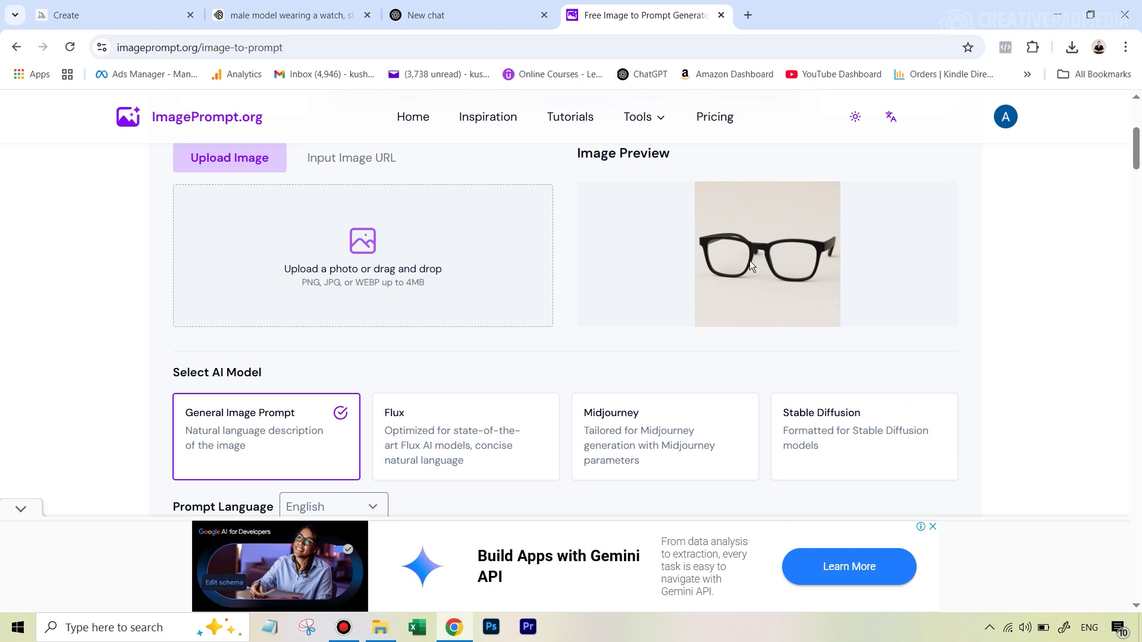
scroll(750, 260, down, 4)
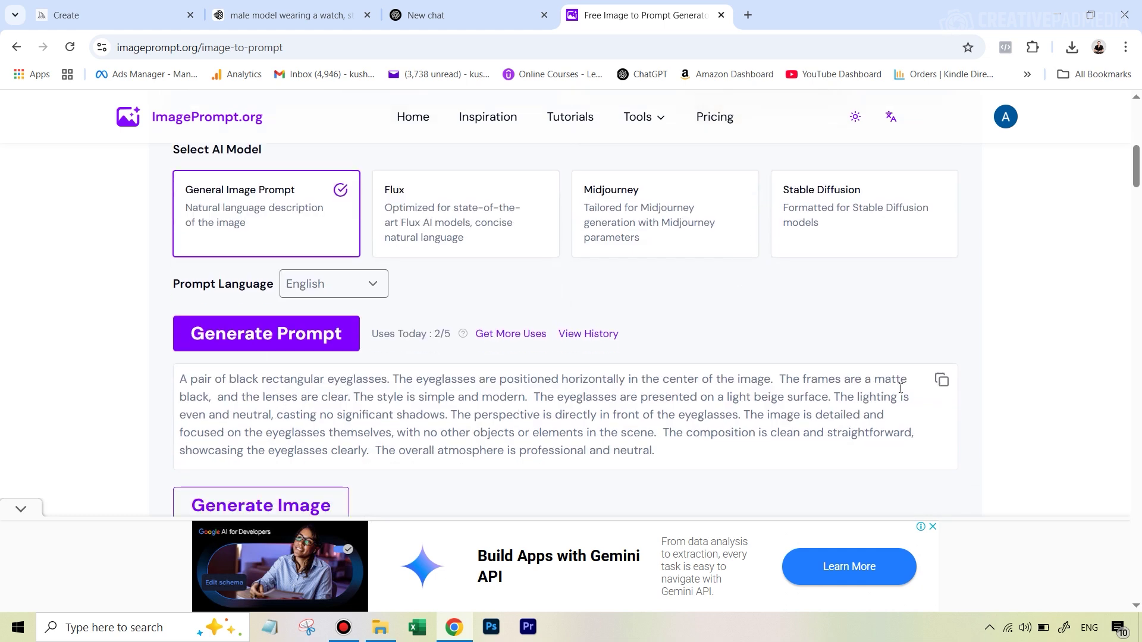
click(941, 380)
Replace the wristwatch description in the Magic Fill prompt with the pasted eyeglasses description
click(302, 13)
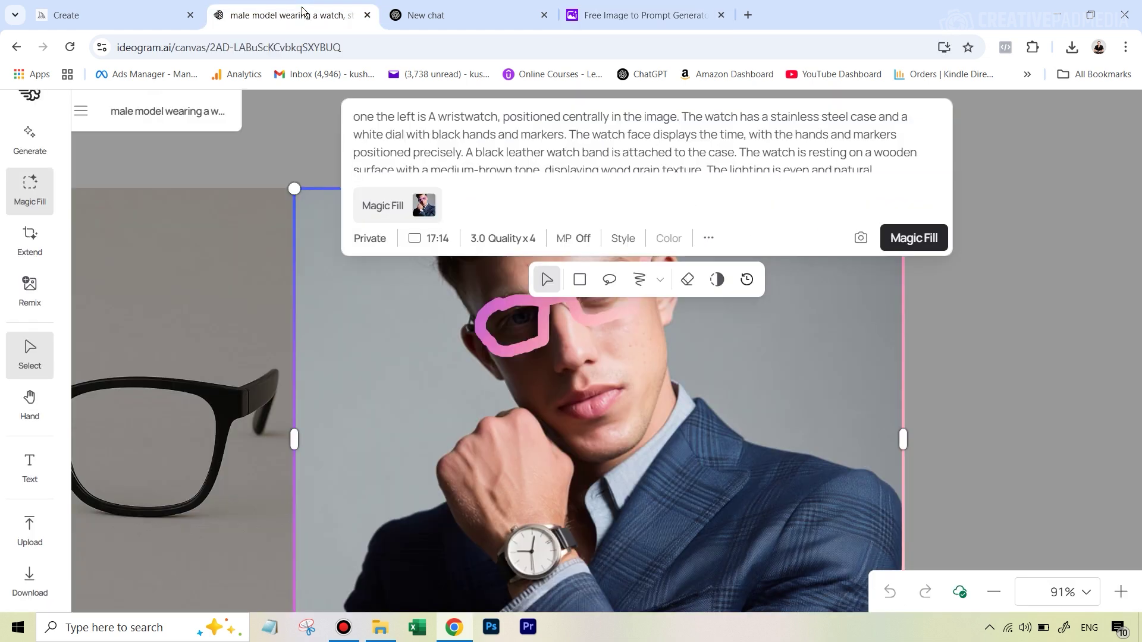
scroll(676, 154, down, 2)
scroll(677, 165, up, 2)
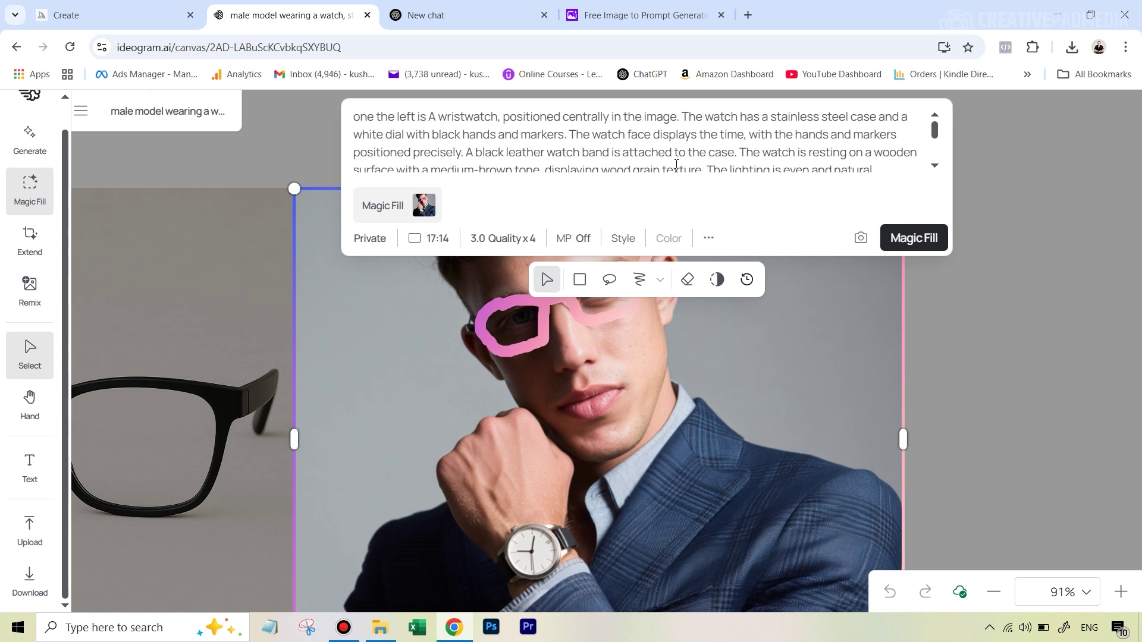
click(675, 167)
scroll(704, 155, down, 3)
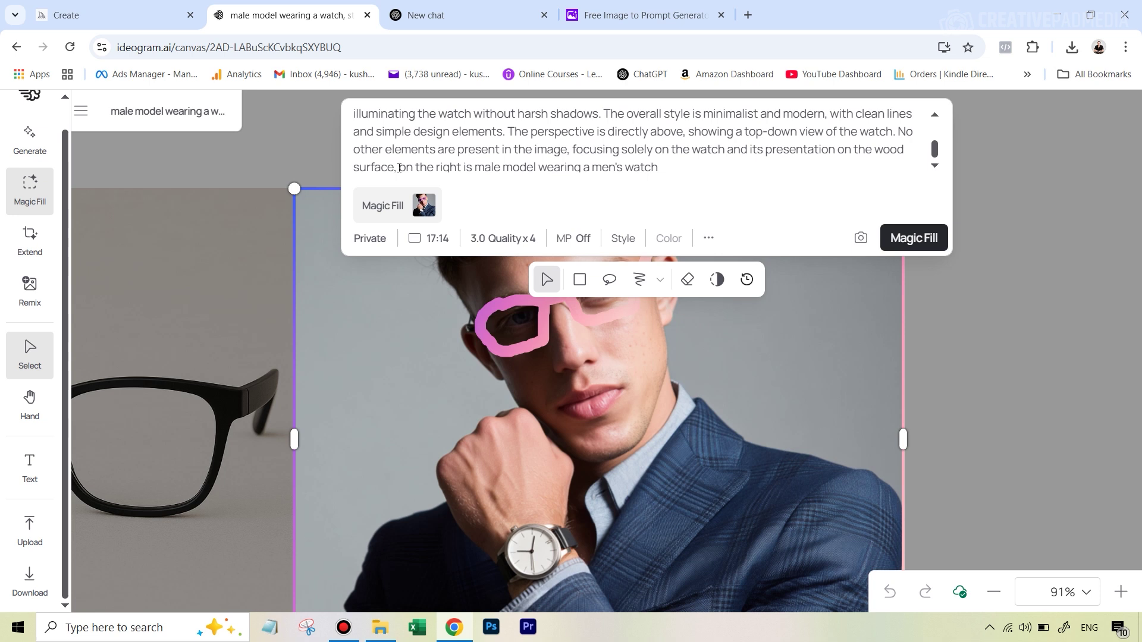
drag(398, 169, 430, 116)
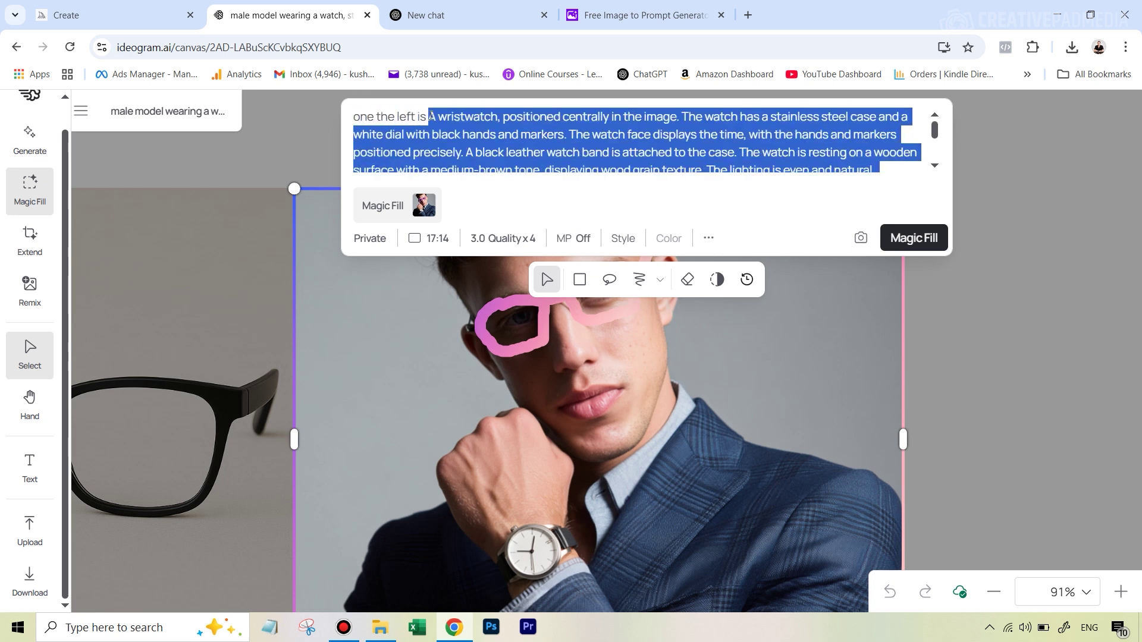
key(ctrl+v)
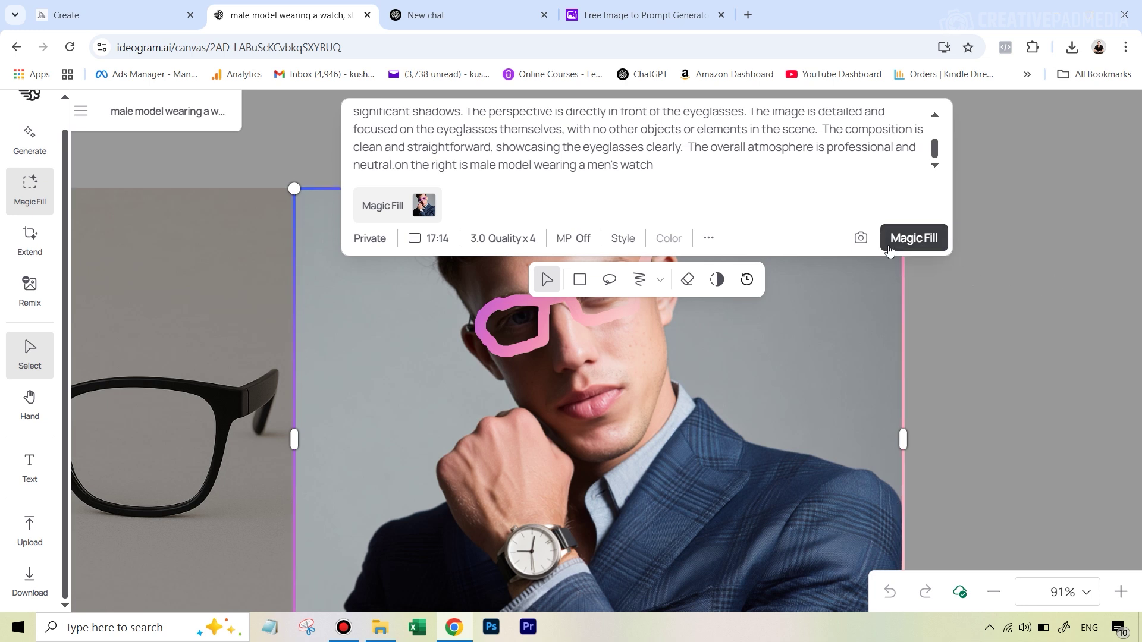
Stretch the fill frame to cover both the glasses photo and the model at 19:11
drag(405, 357, 246, 357)
click(994, 591)
click(995, 592)
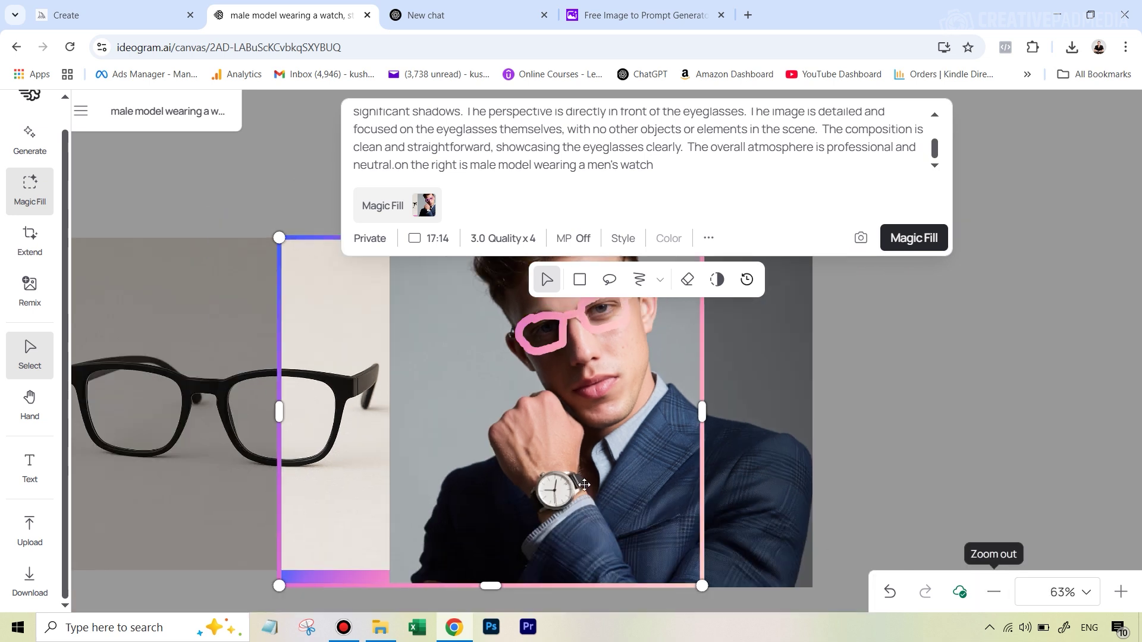
drag(543, 478, 535, 454)
click(994, 591)
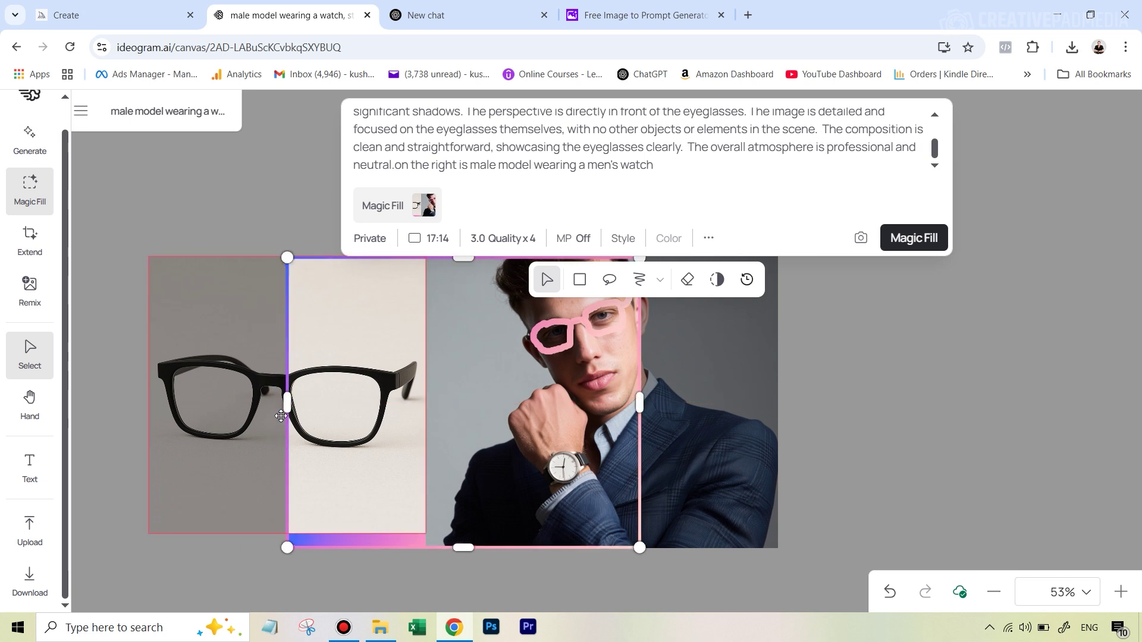
drag(283, 411, 191, 403)
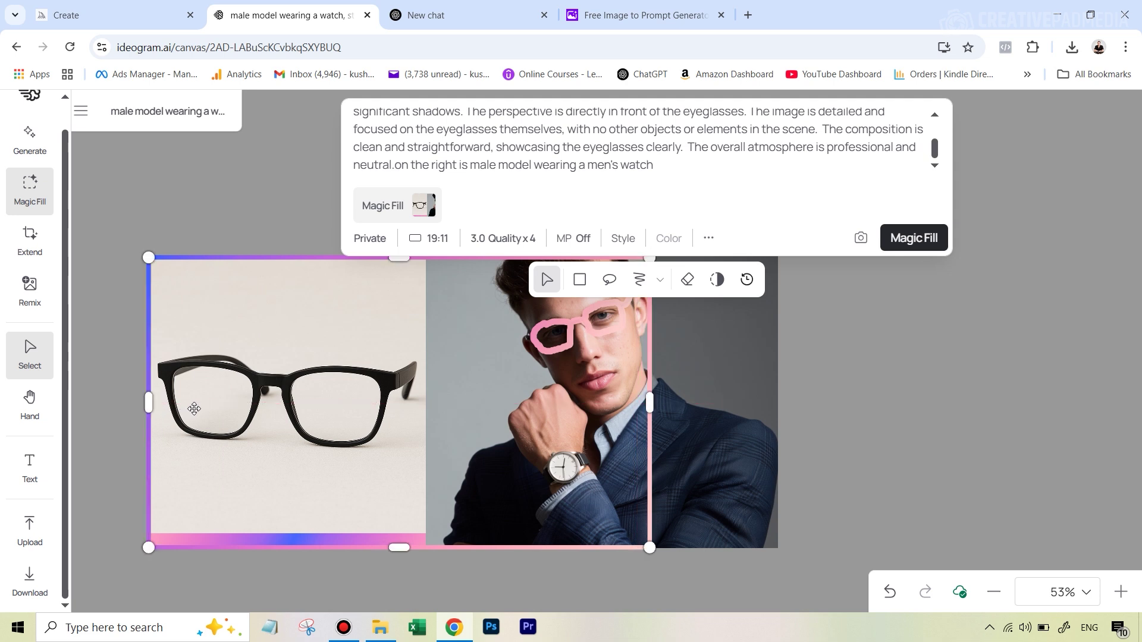
Generate the eyeglasses onto the model, preview all four variants and keep the first
click(925, 239)
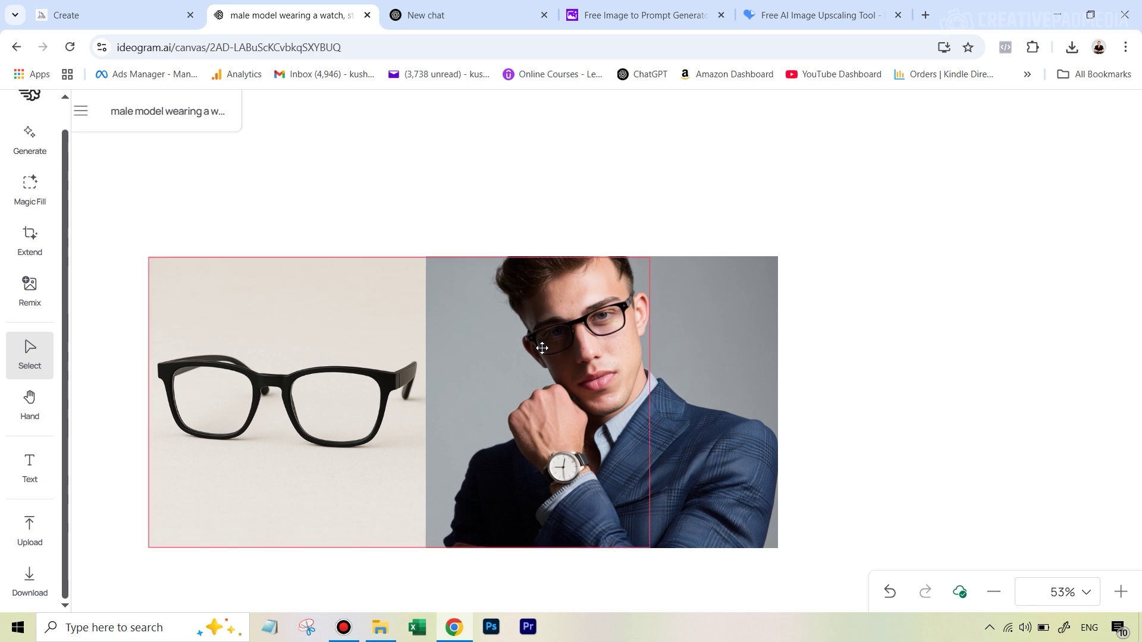
click(606, 323)
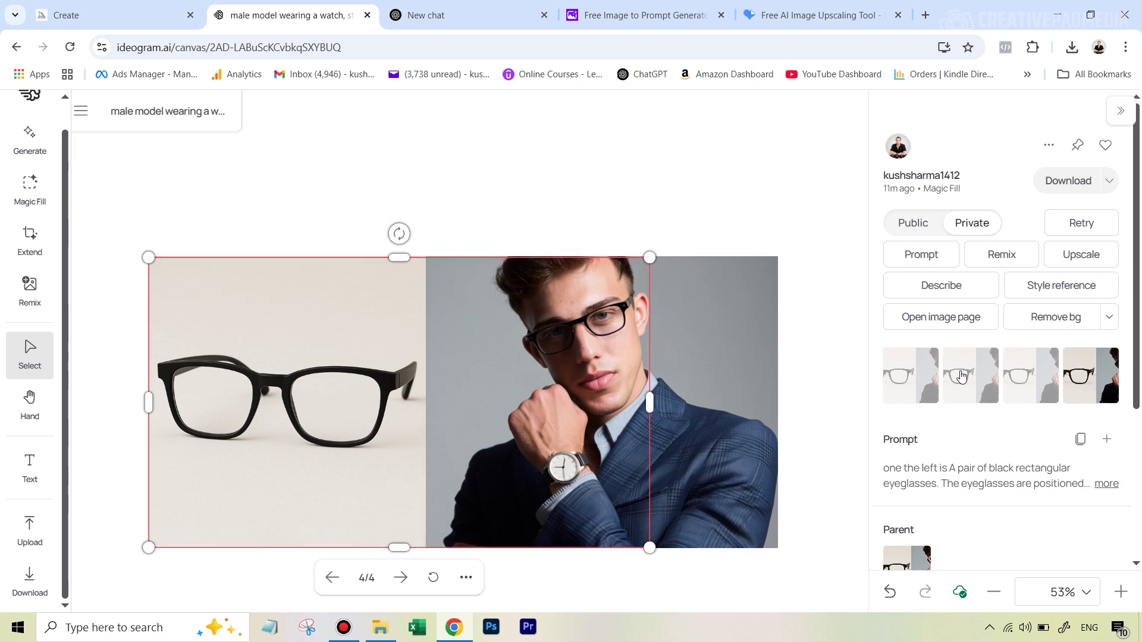
click(962, 376)
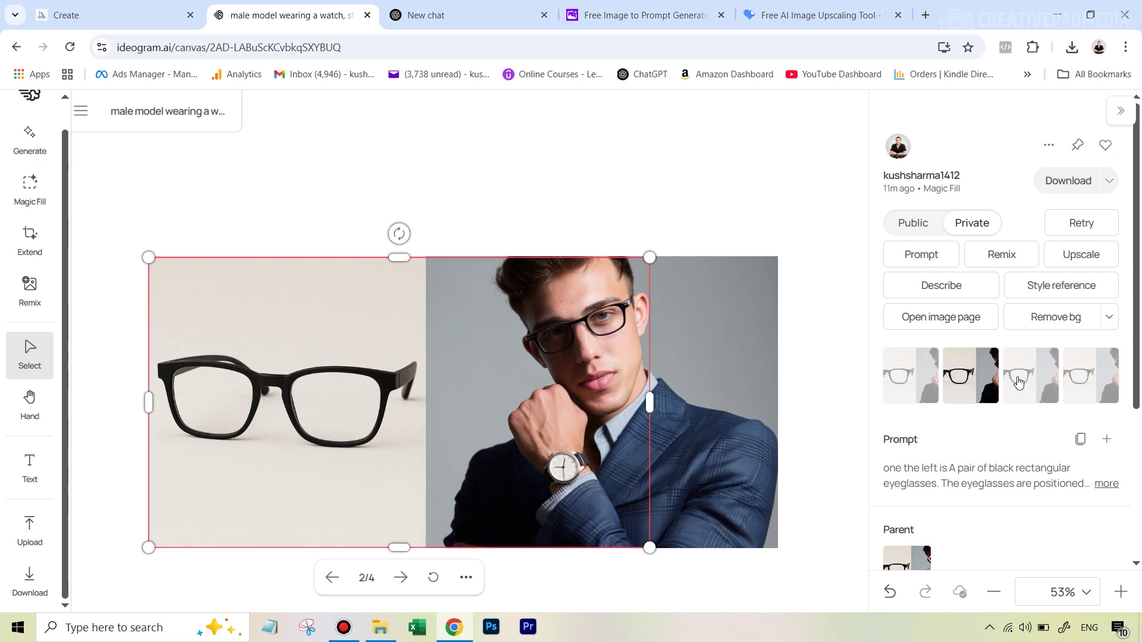
click(1018, 381)
click(1071, 384)
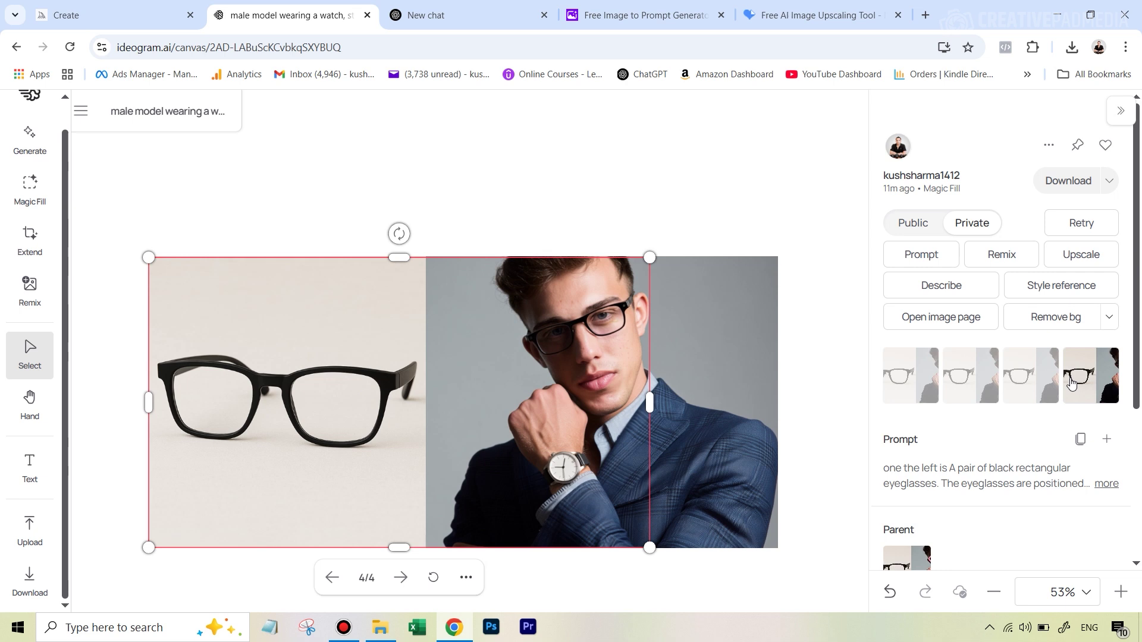
click(906, 386)
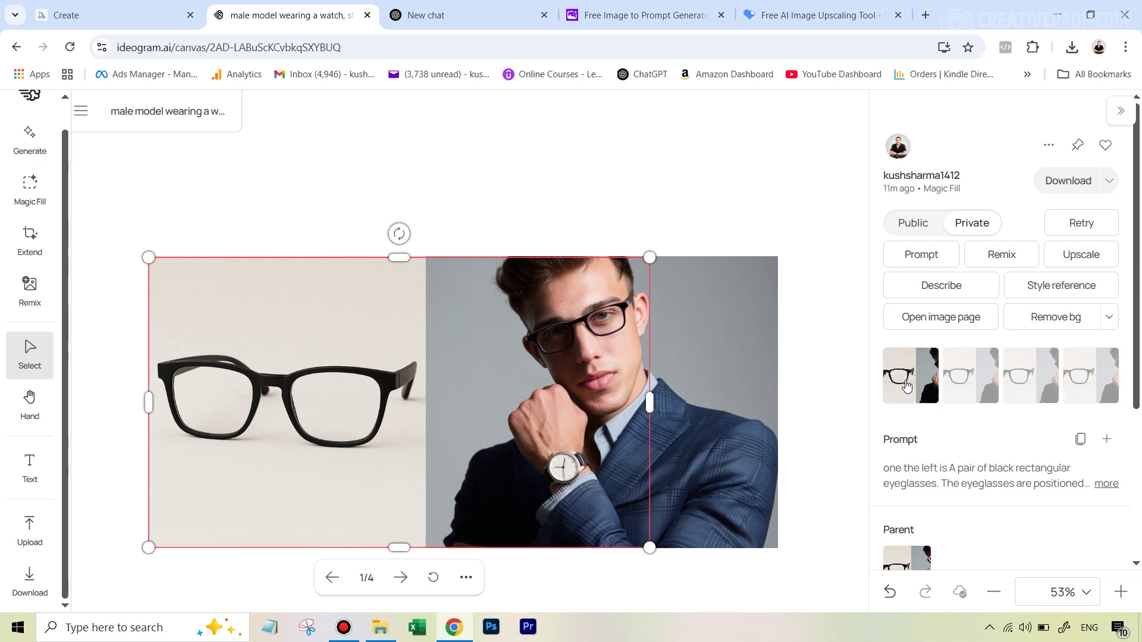